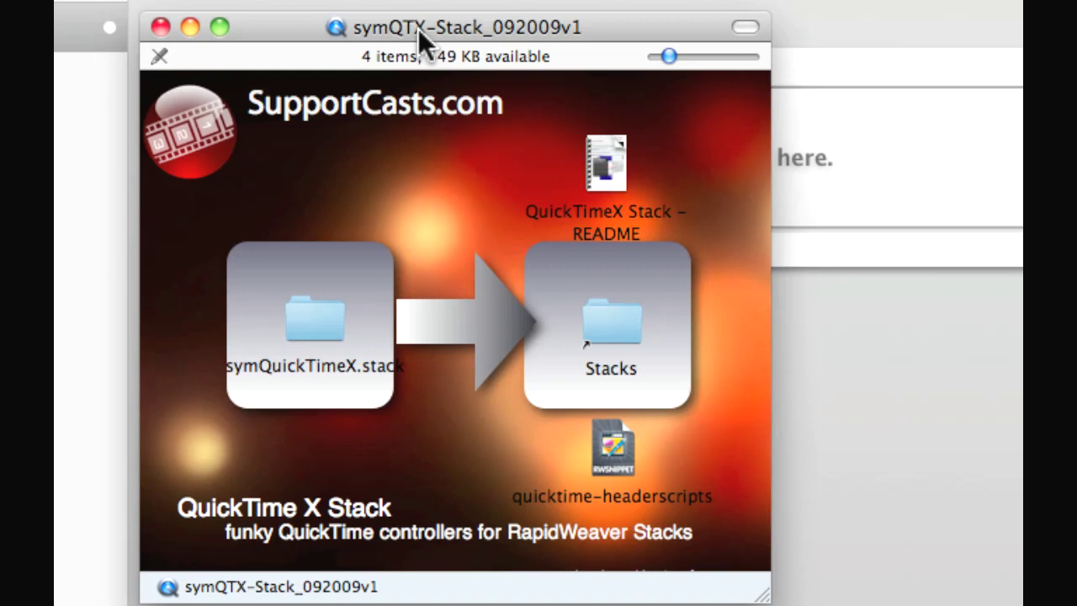
# - Move the symQTX-Stack disk image window aside and bring the sc-qtx RapidWeaver project forward
pyautogui.moveTo(423, 26); pyautogui.dragTo(333, 4)
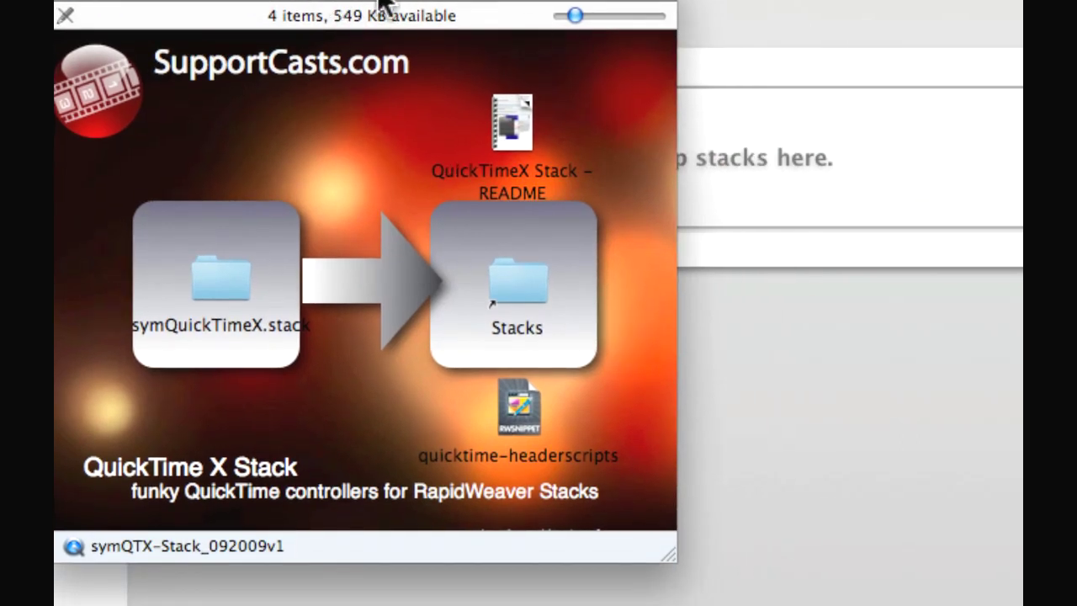
pyautogui.click(798, 418)
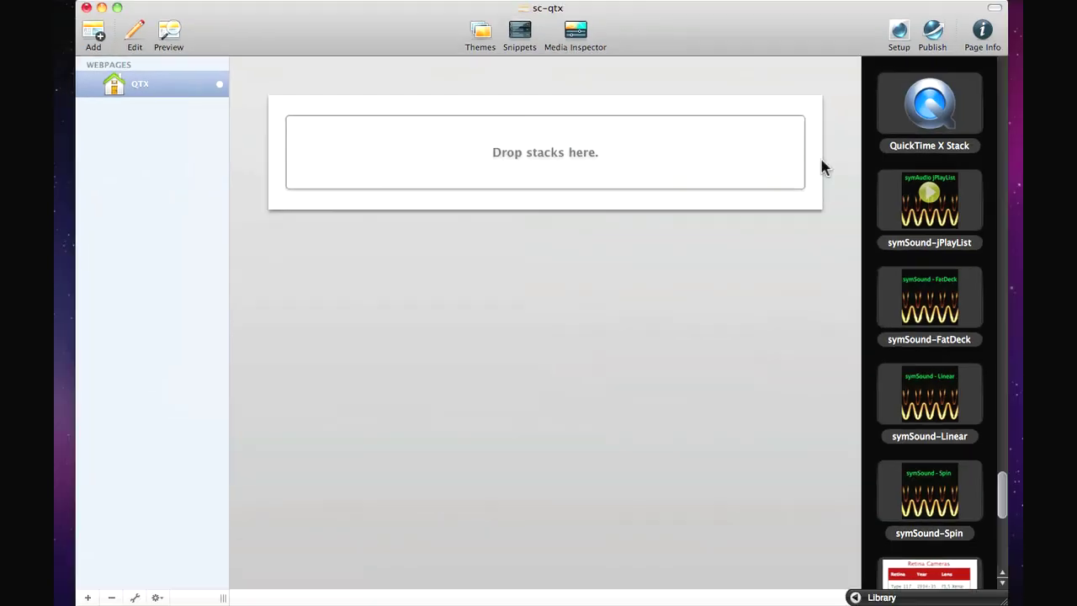
# - Drop Screen Recording.mov onto QuickTime Player in the Dock to open the clip
pyautogui.moveTo(925, 598)
pyautogui.mouseDown()
pyautogui.moveTo(921, 579)
pyautogui.moveTo(921, 589)
pyautogui.mouseUp()
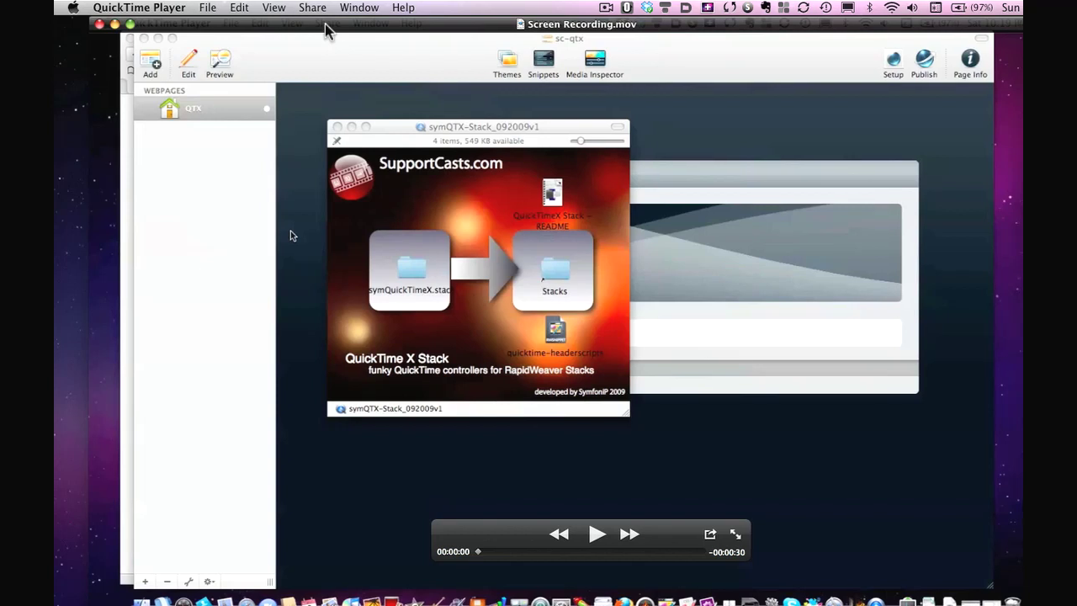
# - Save the movie for the web as qtxdemo, keeping iPhone and Computer versions checked
pyautogui.click(206, 9)
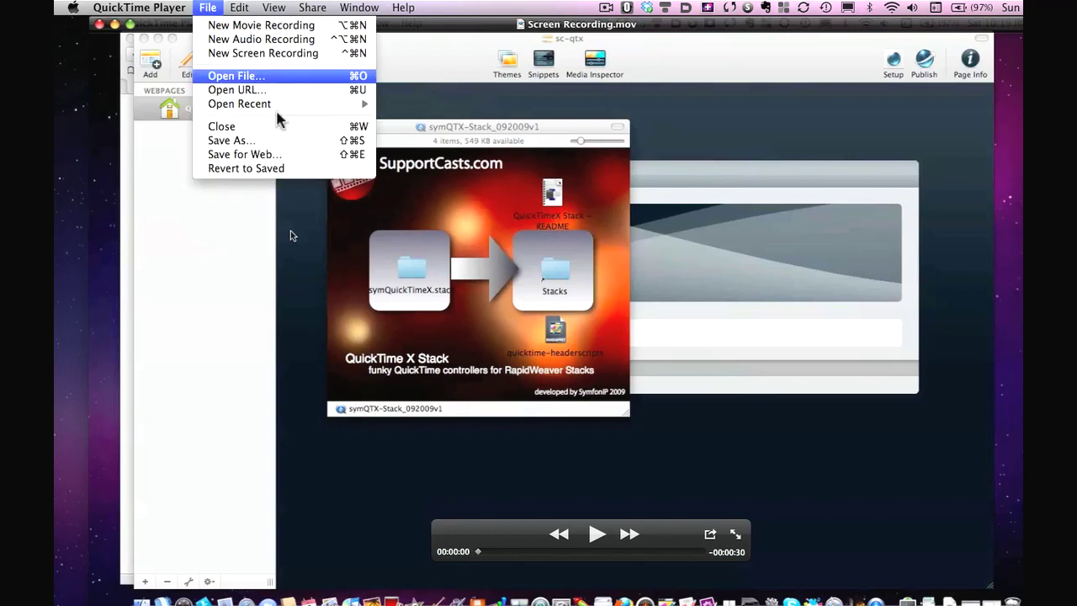
pyautogui.click(284, 156)
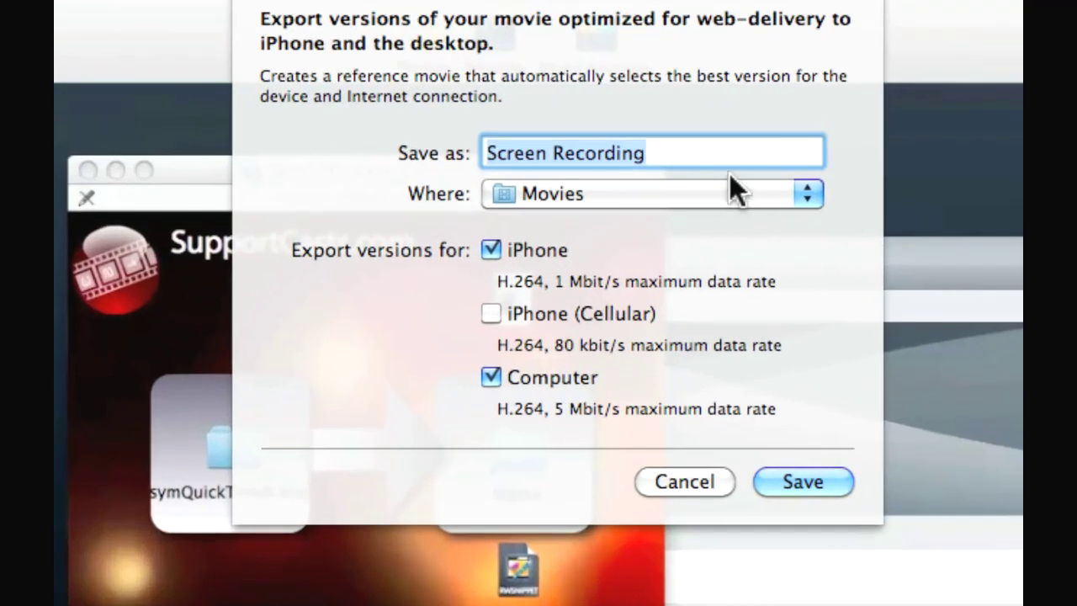
pyautogui.tripleClick(689, 157)
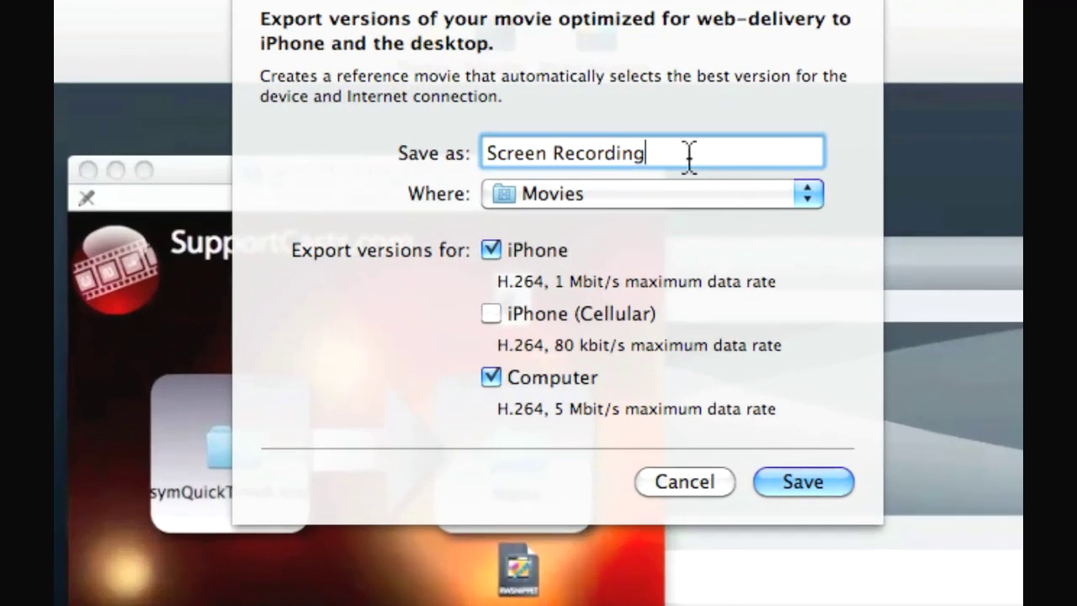
pyautogui.write('qtxdemo')
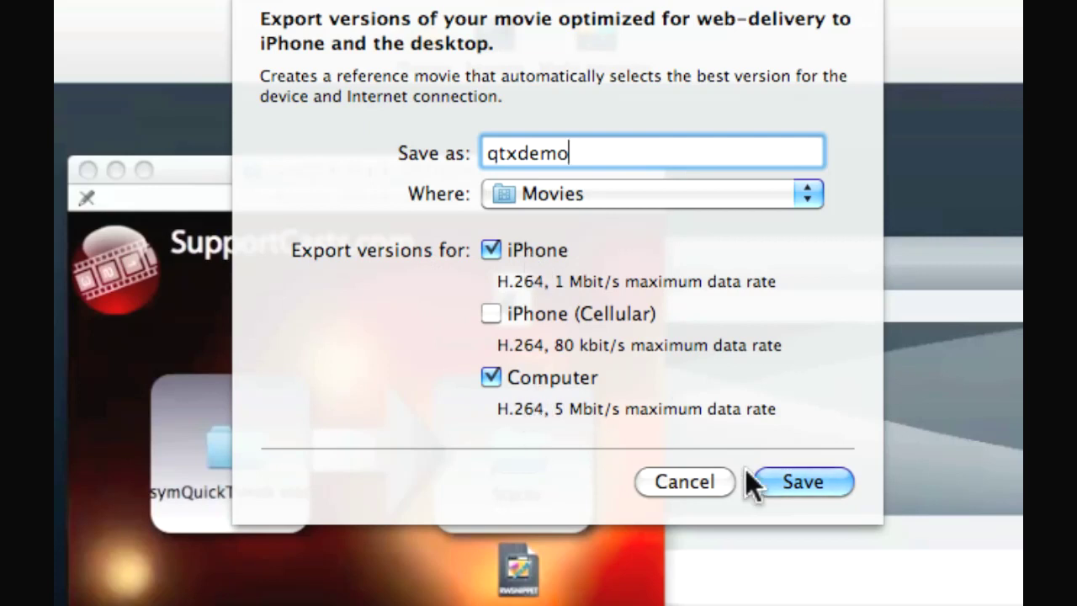
pyautogui.click(804, 481)
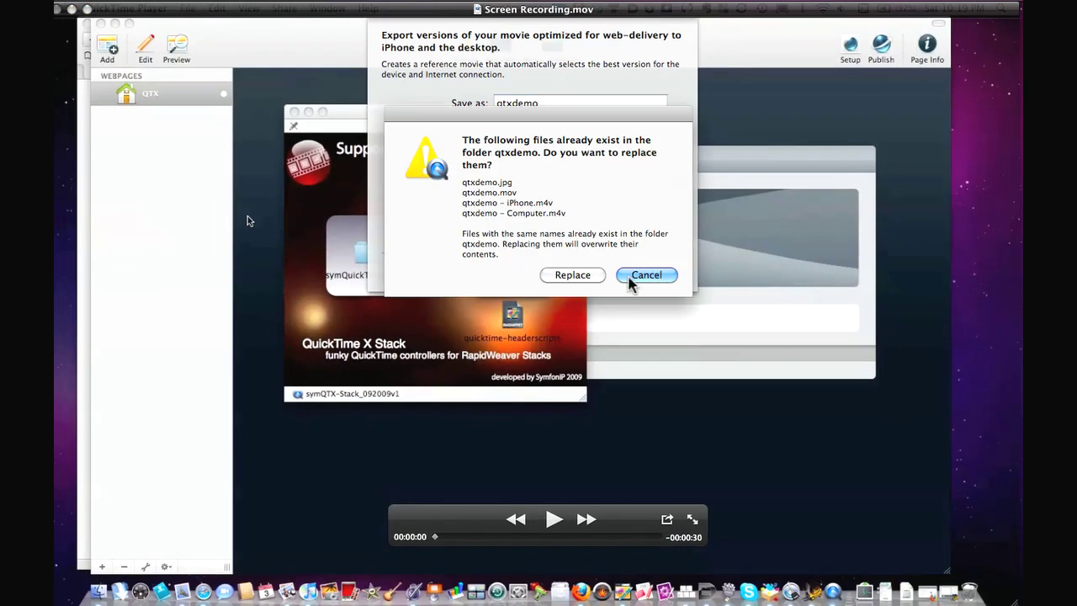
# - Replace the existing qtxdemo files and wait for the web export to finish
pyautogui.click(572, 275)
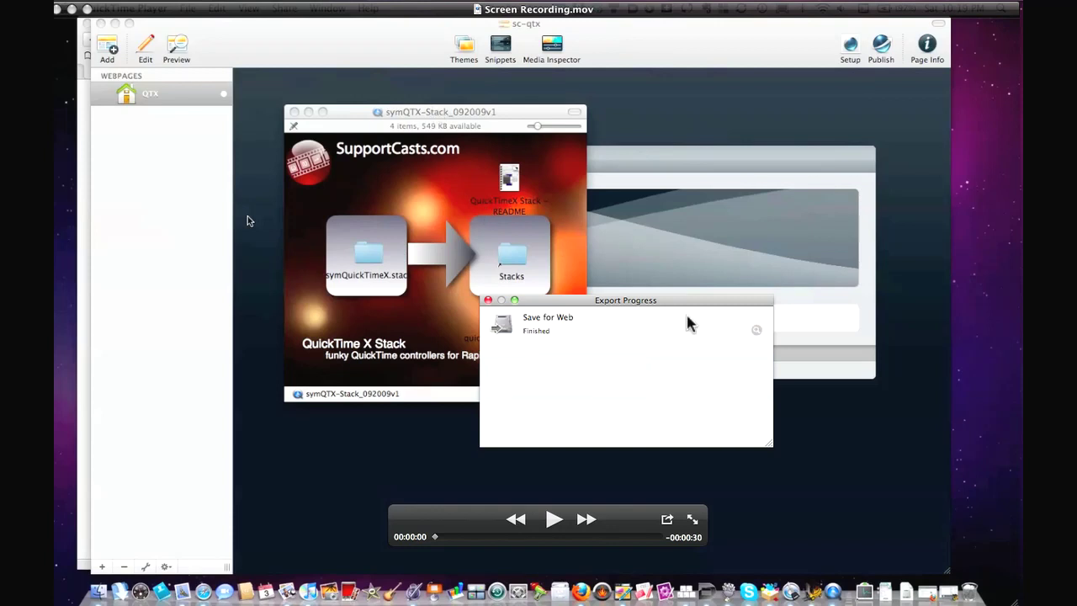
# - Close Export Progress and open qtxdemo.html from the qtxdemo folder in Safari
pyautogui.click(488, 301)
pyautogui.press('F9')
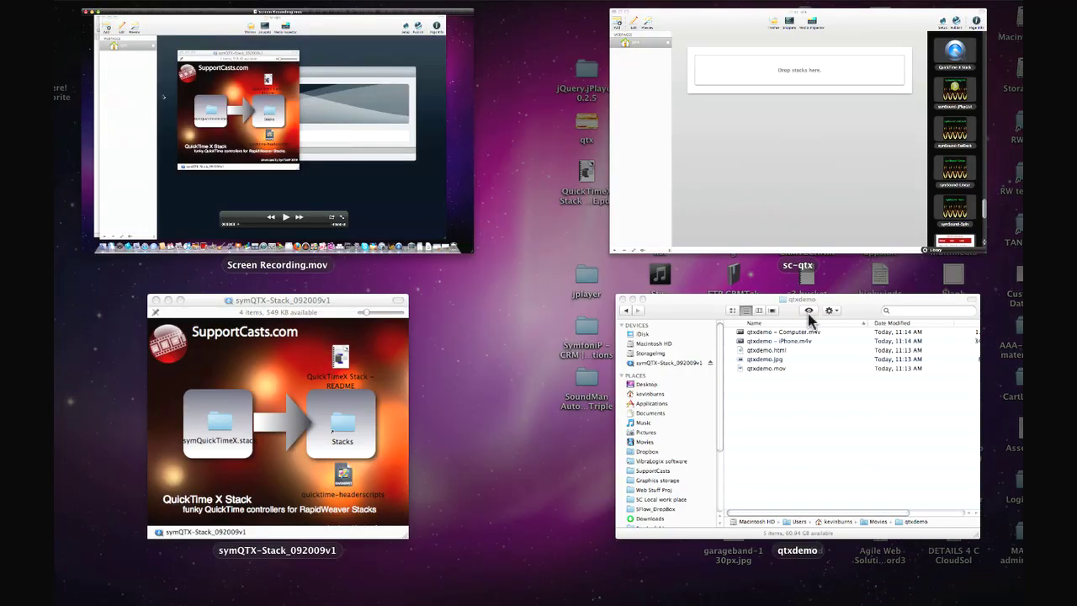
pyautogui.click(811, 415)
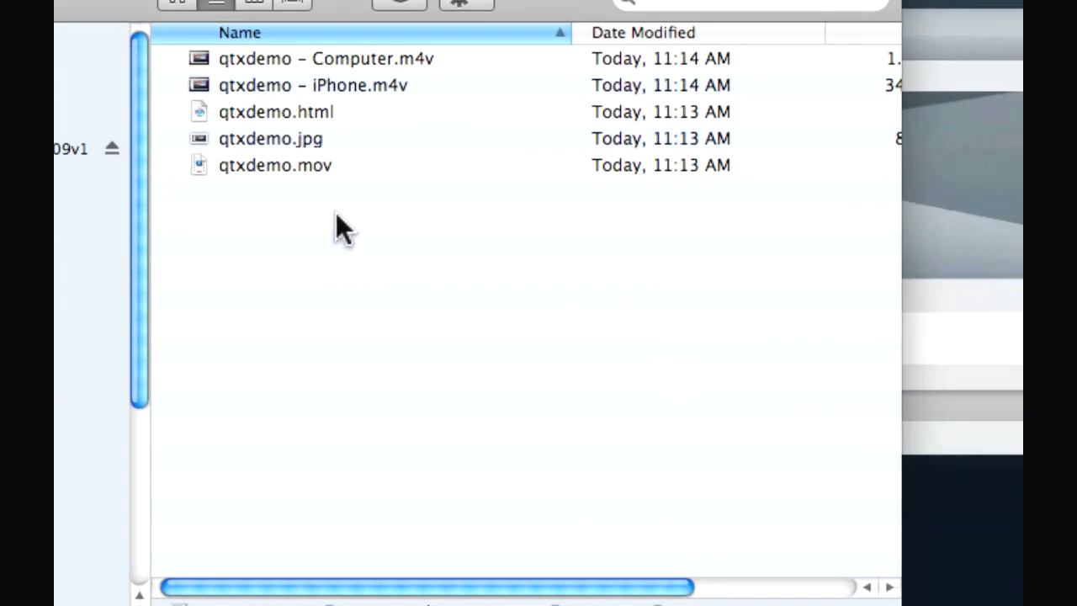
pyautogui.moveTo(276, 115); pyautogui.dragTo(276, 122)
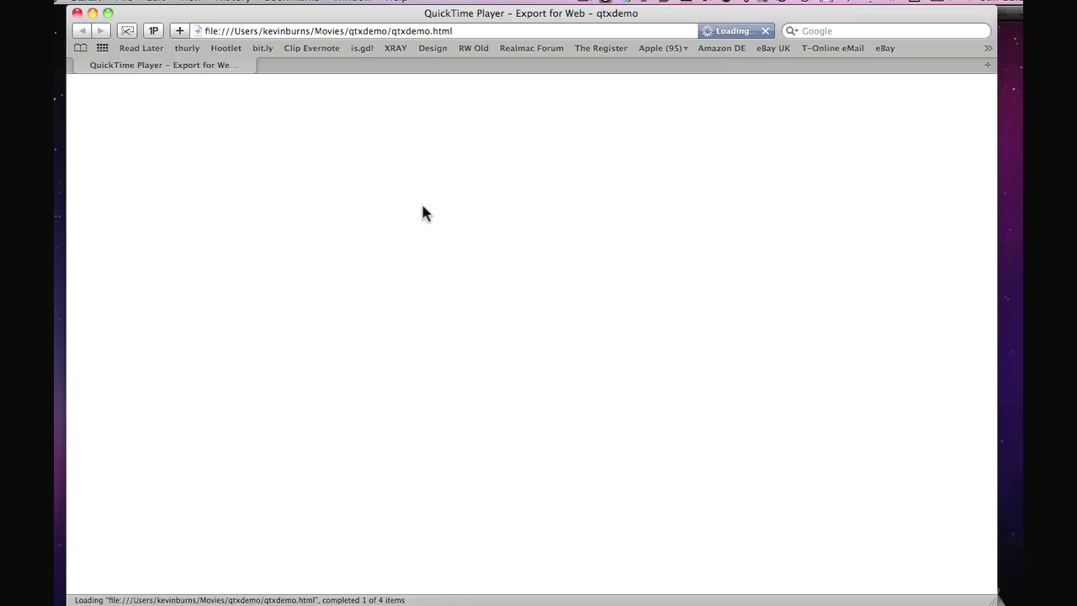
pyautogui.scroll(-8, 688, 367)
pyautogui.scroll(8, 688, 367)
pyautogui.scroll(-2, 688, 367)
pyautogui.scroll(-1, 688, 377)
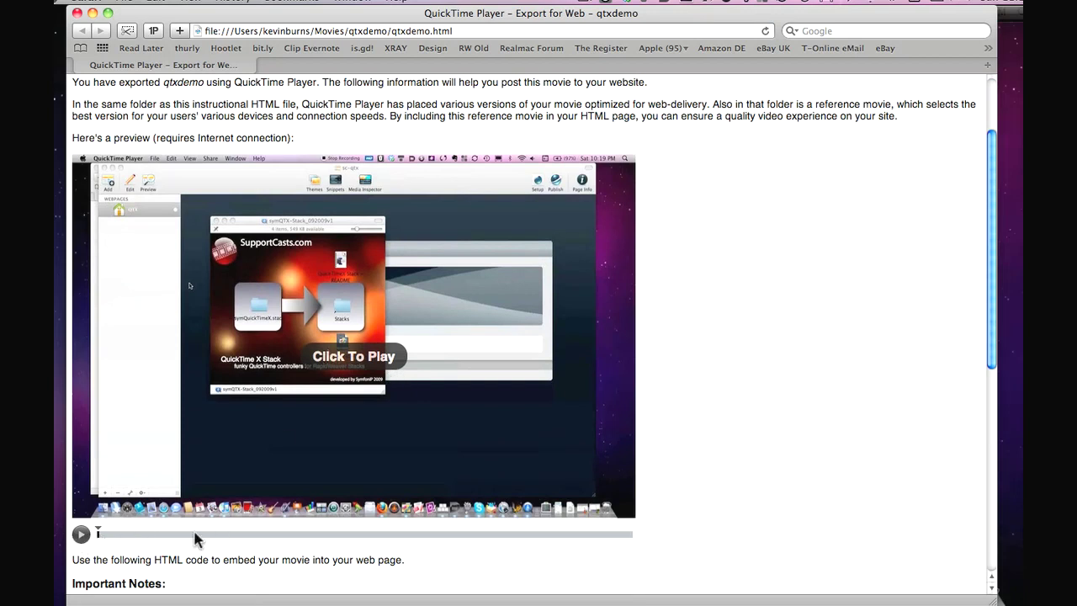
pyautogui.scroll(-7, 348, 493)
pyautogui.scroll(-4, 395, 357)
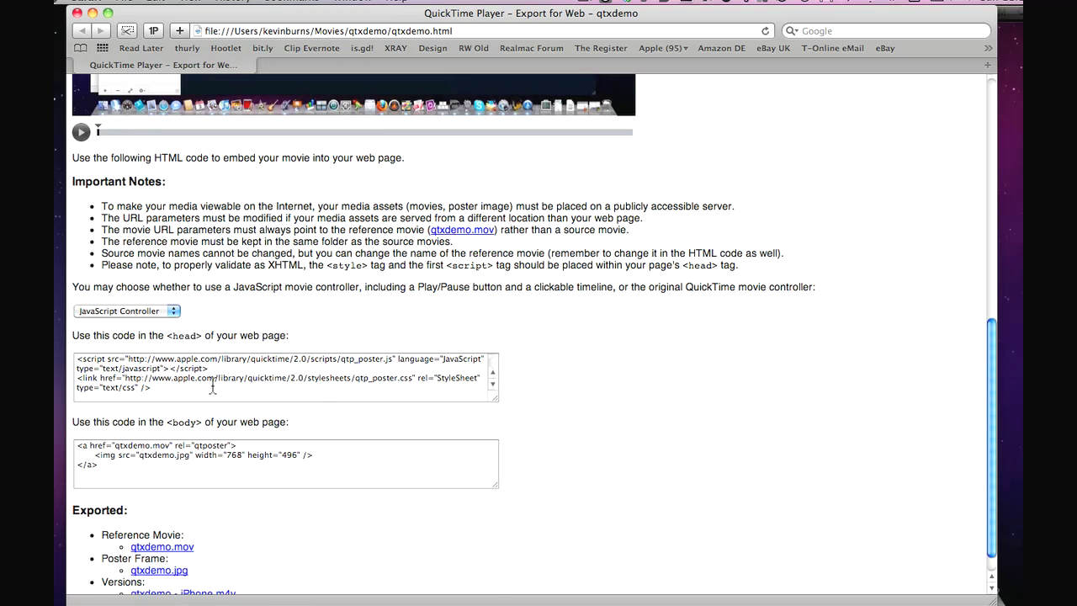
pyautogui.scroll(-1, 217, 385)
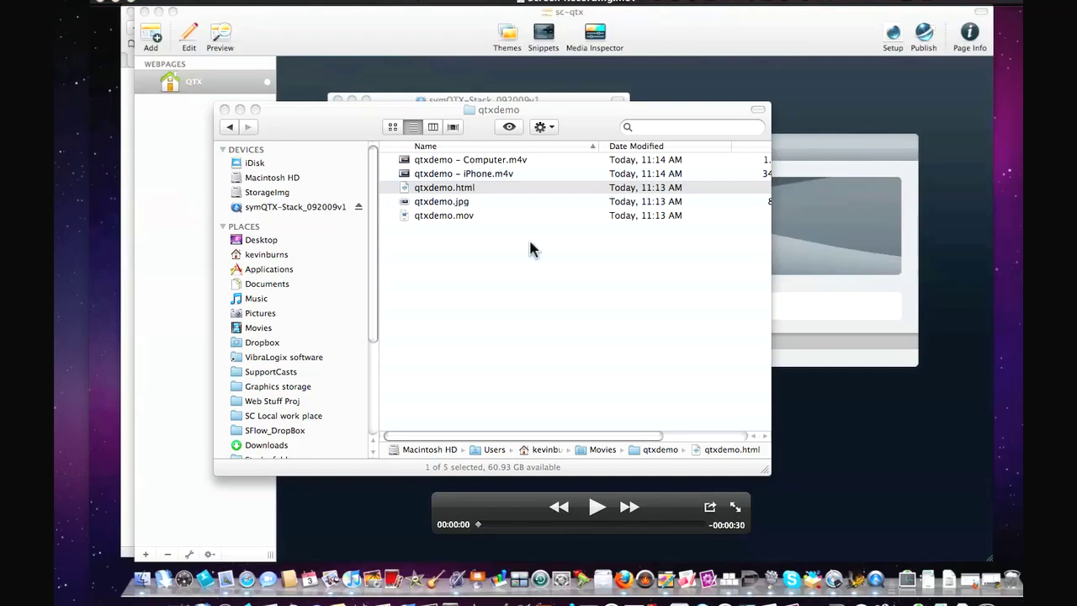
# - Select qtxdemo – Computer.m4v in Finder and open RapidWeaver's page inspector with its assets list
pyautogui.click(516, 245)
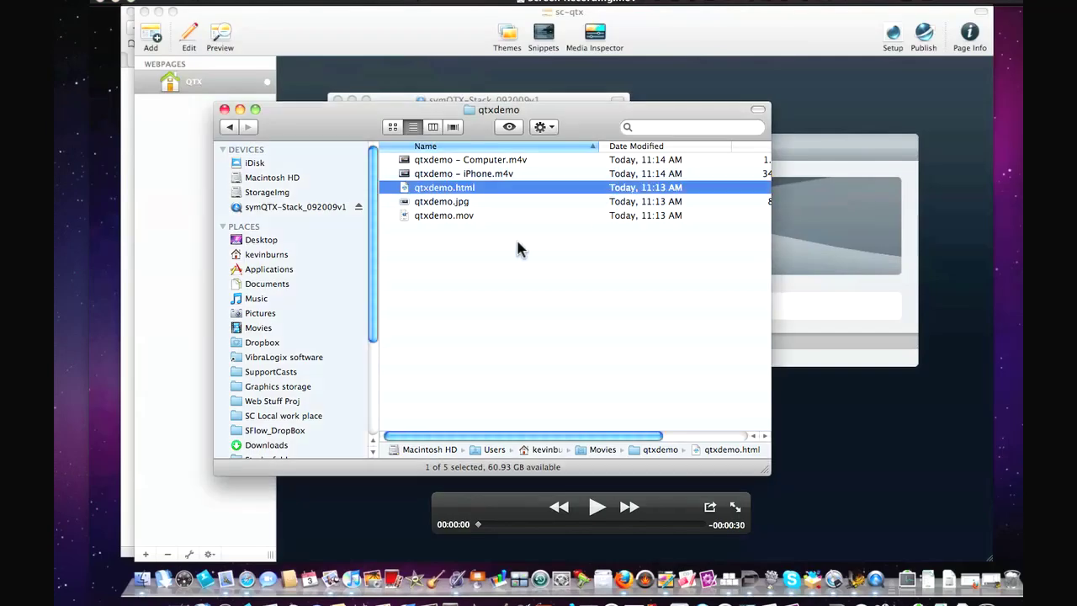
pyautogui.click(449, 162)
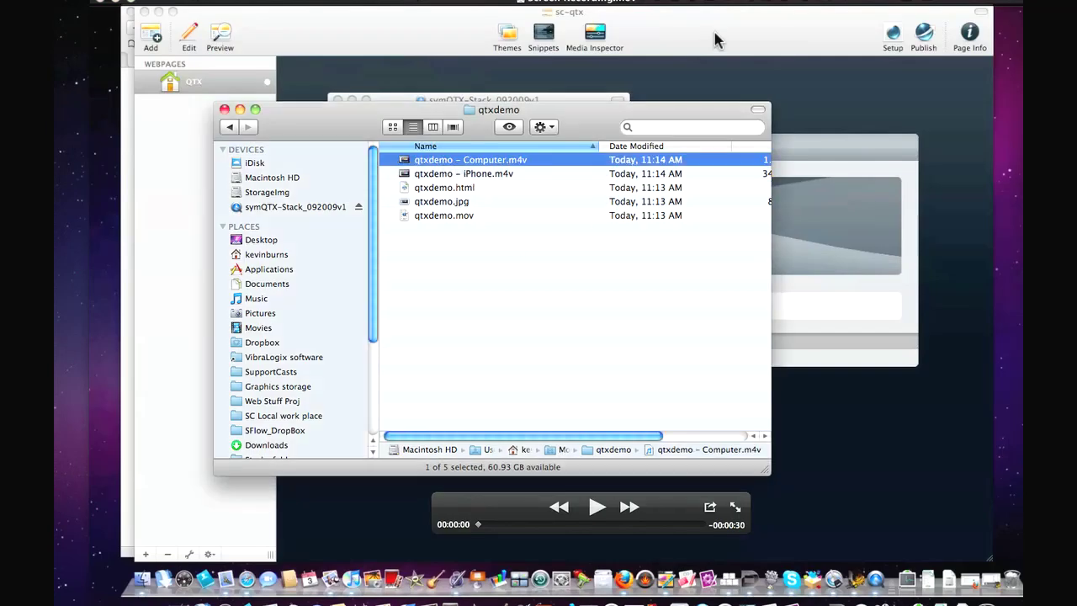
pyautogui.press('super+w')
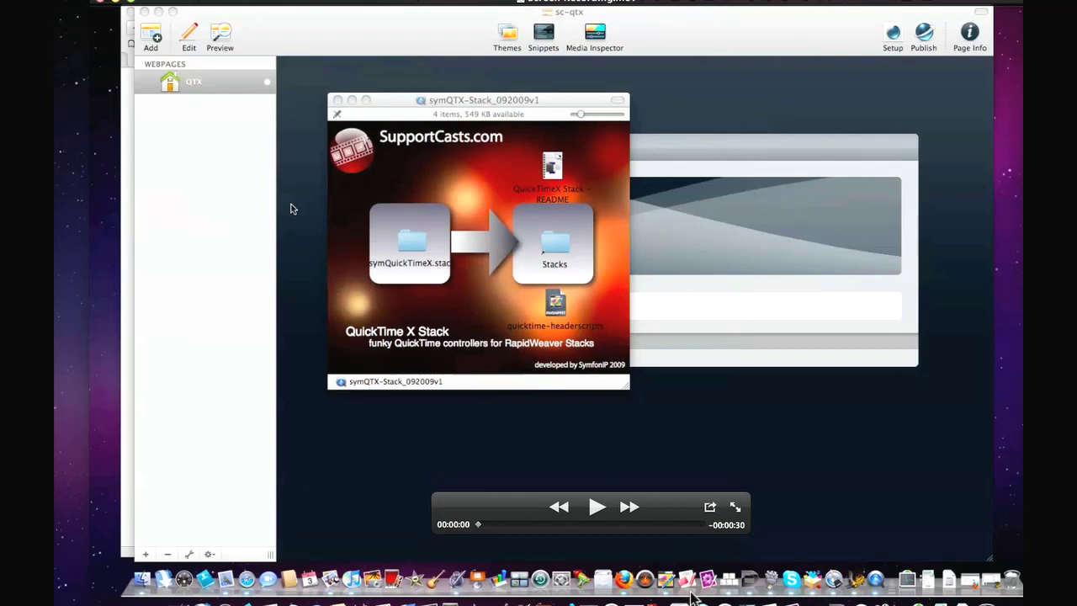
pyautogui.click(756, 580)
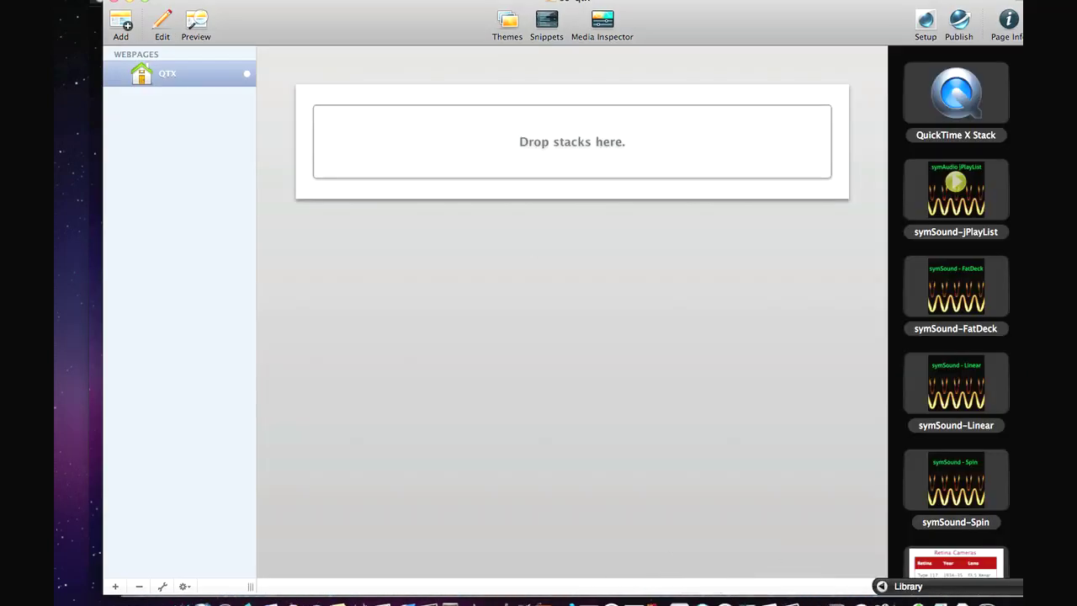
pyautogui.click(1008, 22)
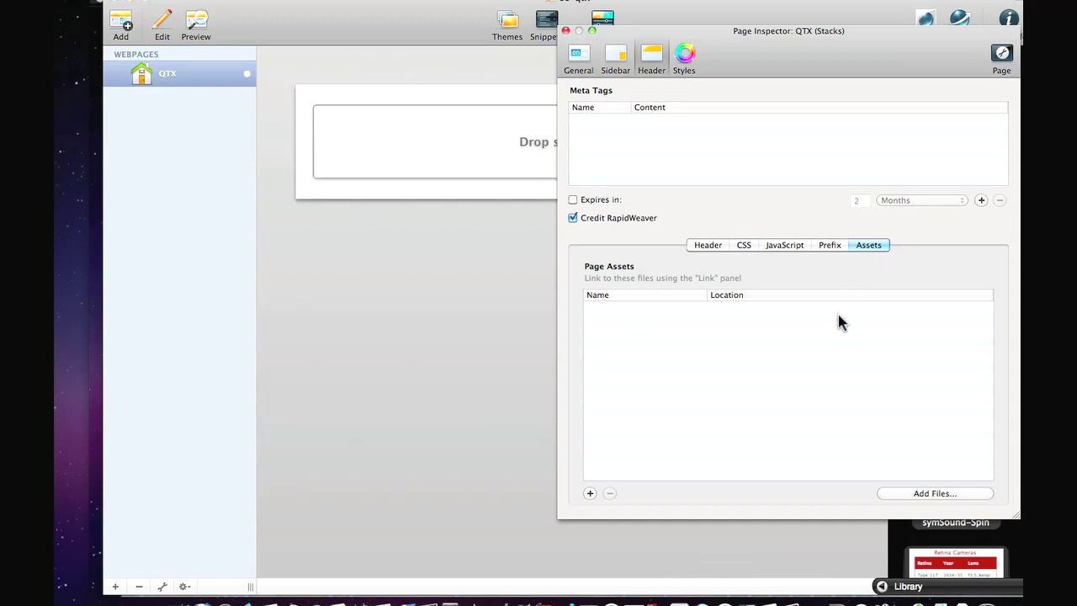
# - Add qtxdemo – iPhone.m4v, qtxdemo.jpg and qtxdemo.mov to the selection and drag all four into Page Assets
pyautogui.press('F9')
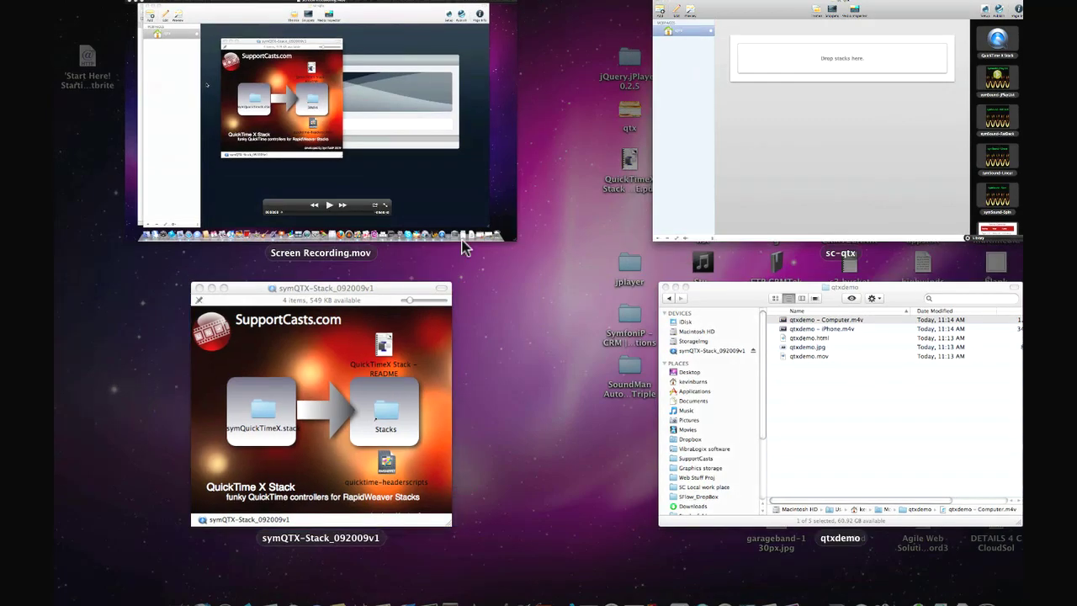
pyautogui.click(892, 404)
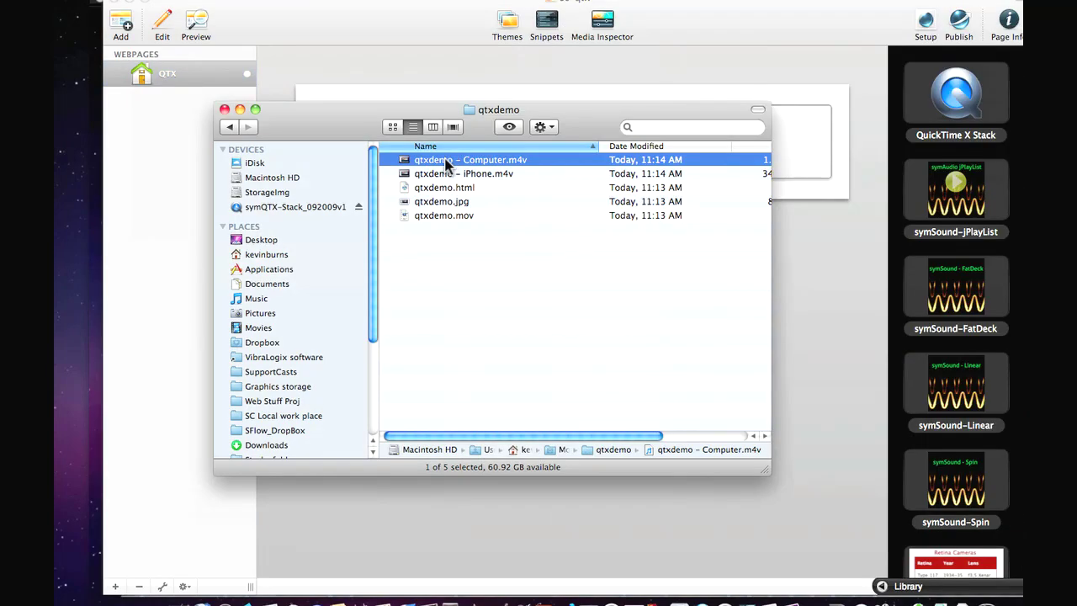
pyautogui.keyDown('super'); pyautogui.click(444, 174); pyautogui.keyUp('super')
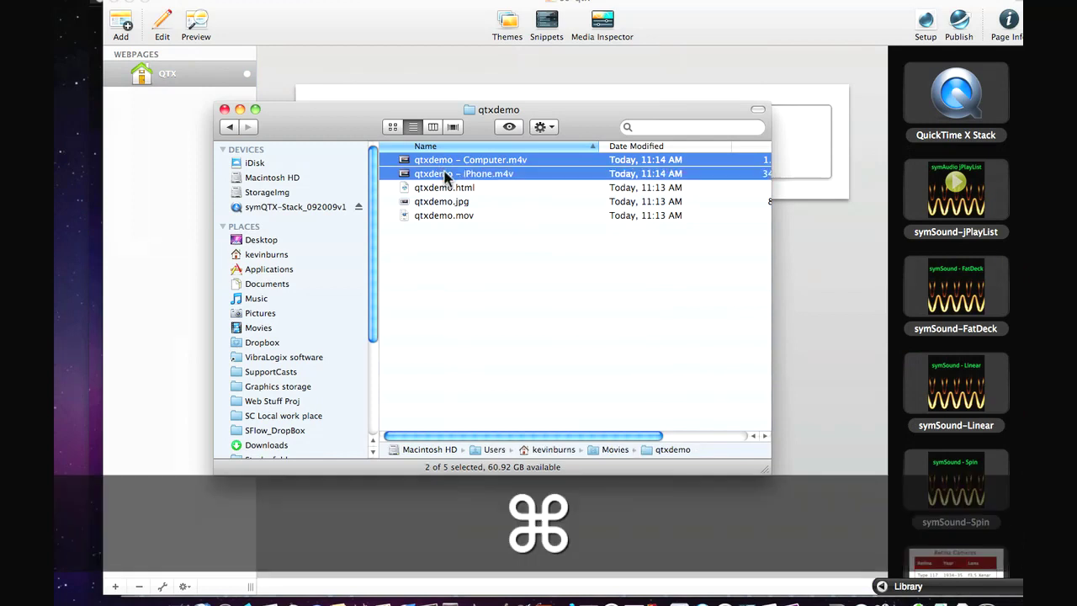
pyautogui.keyDown('super'); pyautogui.click(443, 201); pyautogui.keyUp('super')
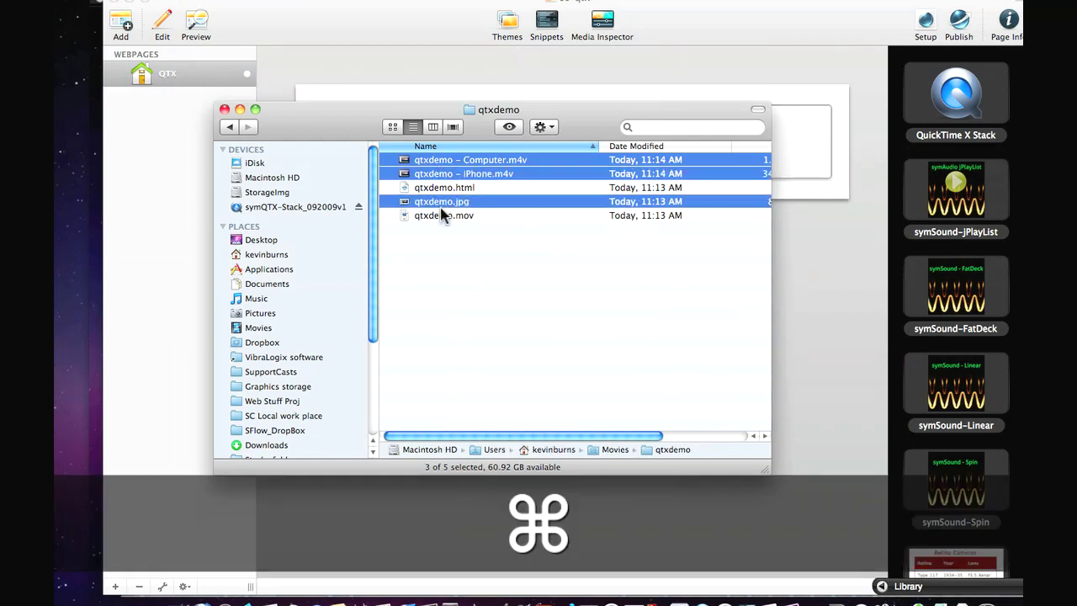
pyautogui.keyDown('super'); pyautogui.click(437, 217); pyautogui.keyUp('super')
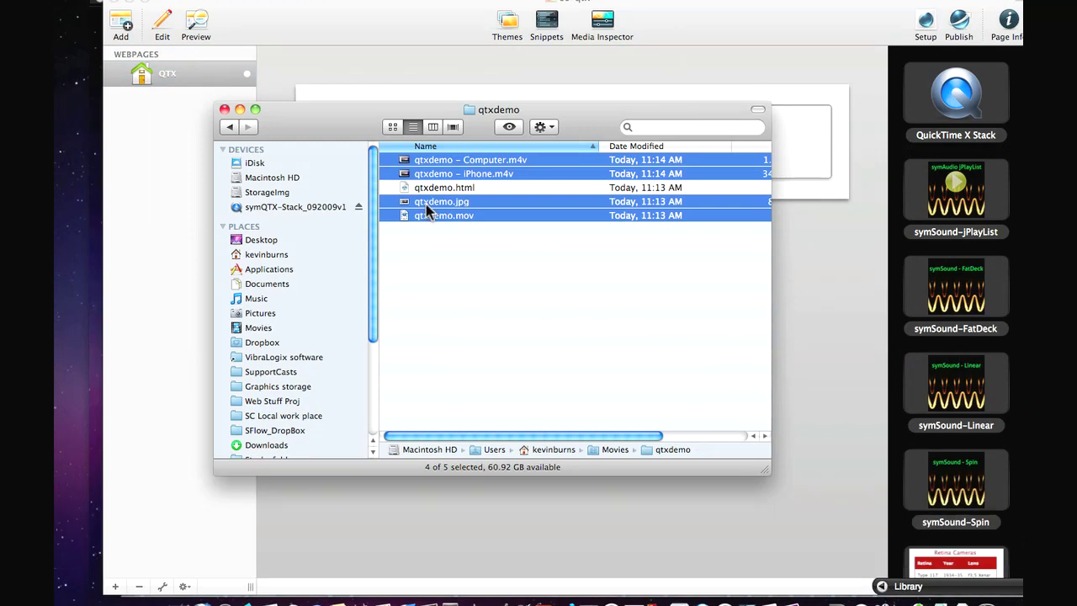
pyautogui.press('super+Tab')
pyautogui.moveTo(426, 204); pyautogui.dragTo(759, 408)
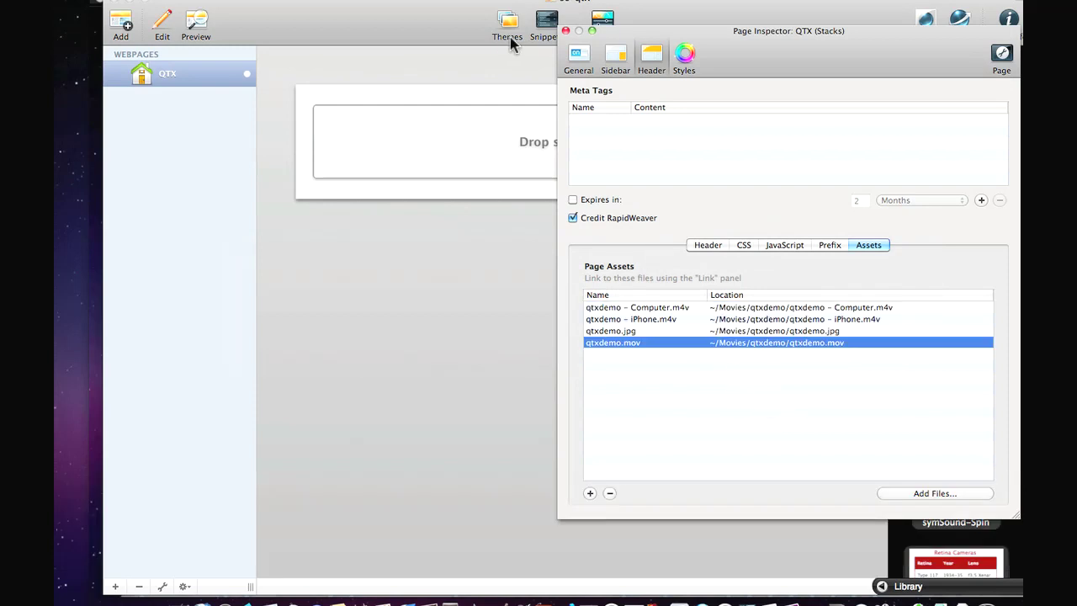
# - Close the Page Inspector, select quicktime-headerscripts in the symQTX-Stack folder, and return to RapidWeaver
pyautogui.click(566, 32)
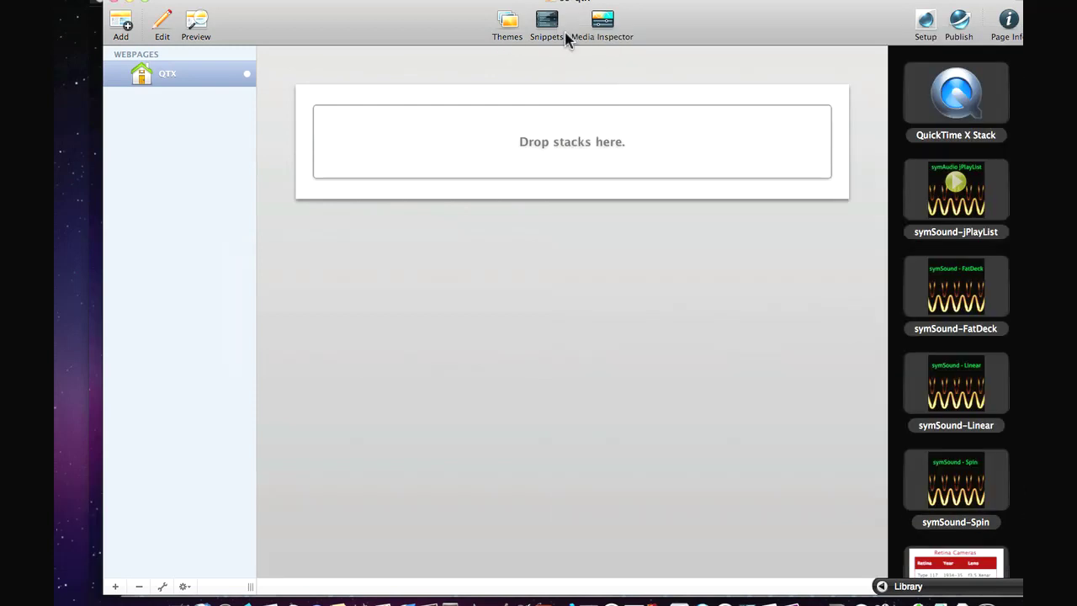
pyautogui.press('F9')
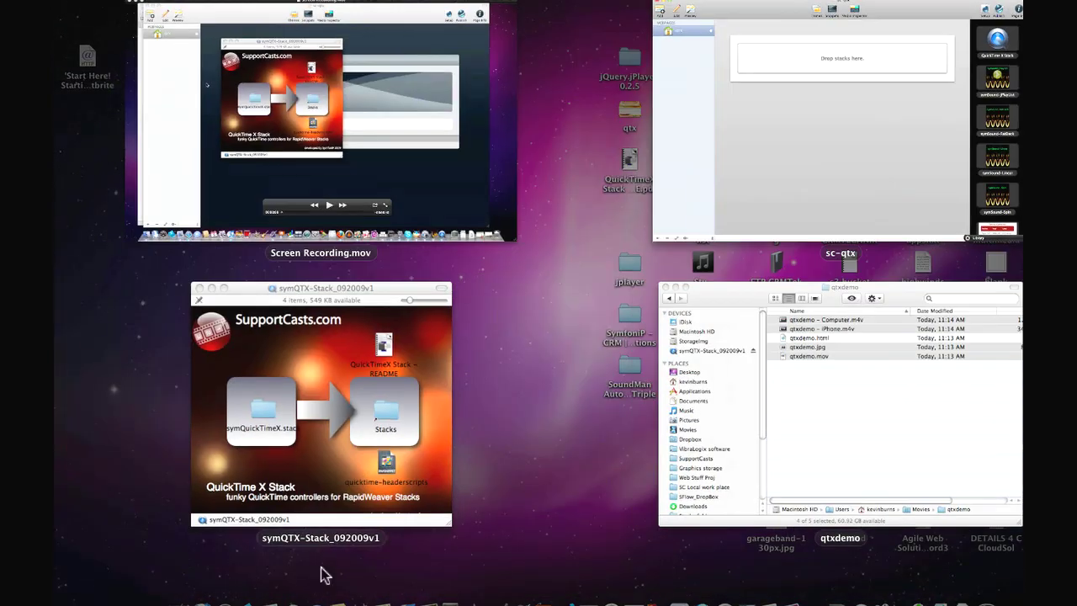
pyautogui.click(303, 360)
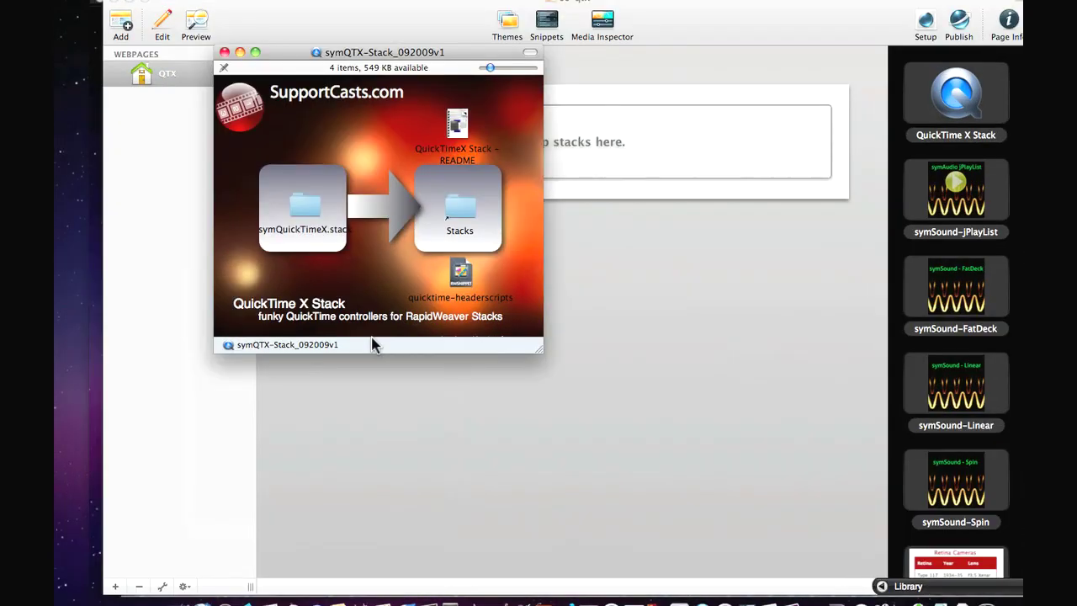
pyautogui.click(462, 278)
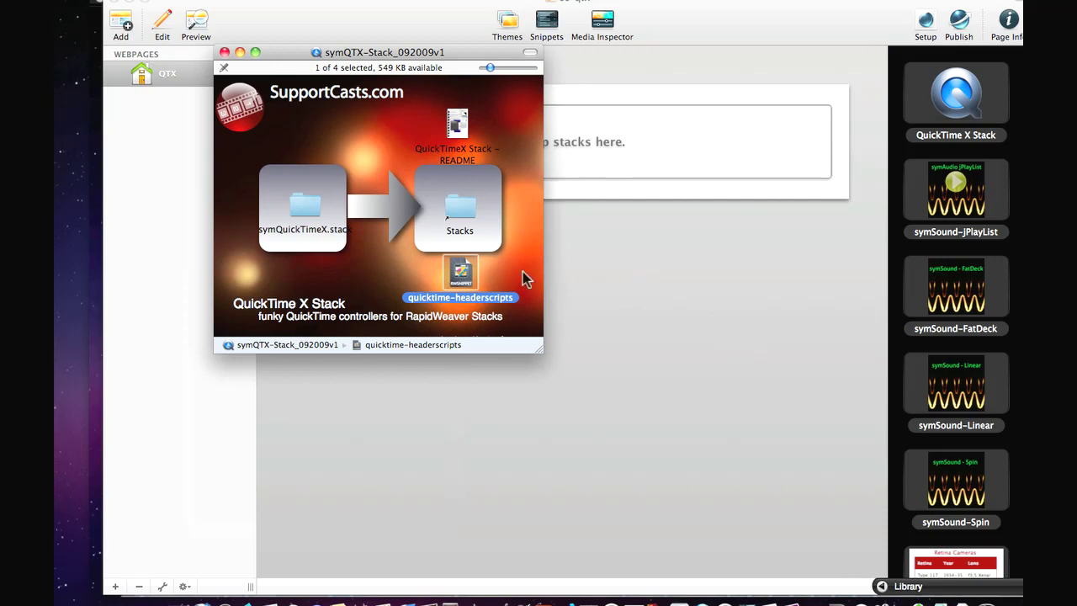
pyautogui.click(660, 273)
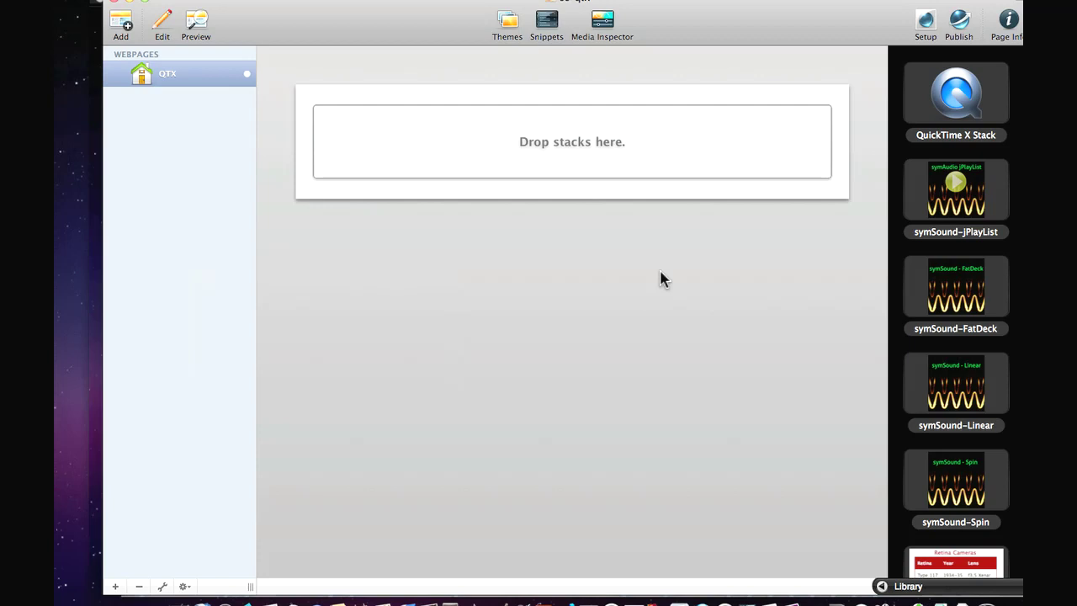
# - Open the Snippets panel and delete all existing custom header code on the QTX page
pyautogui.press('ctrl+super+s')
pyautogui.moveTo(436, 173); pyautogui.dragTo(196, 163)
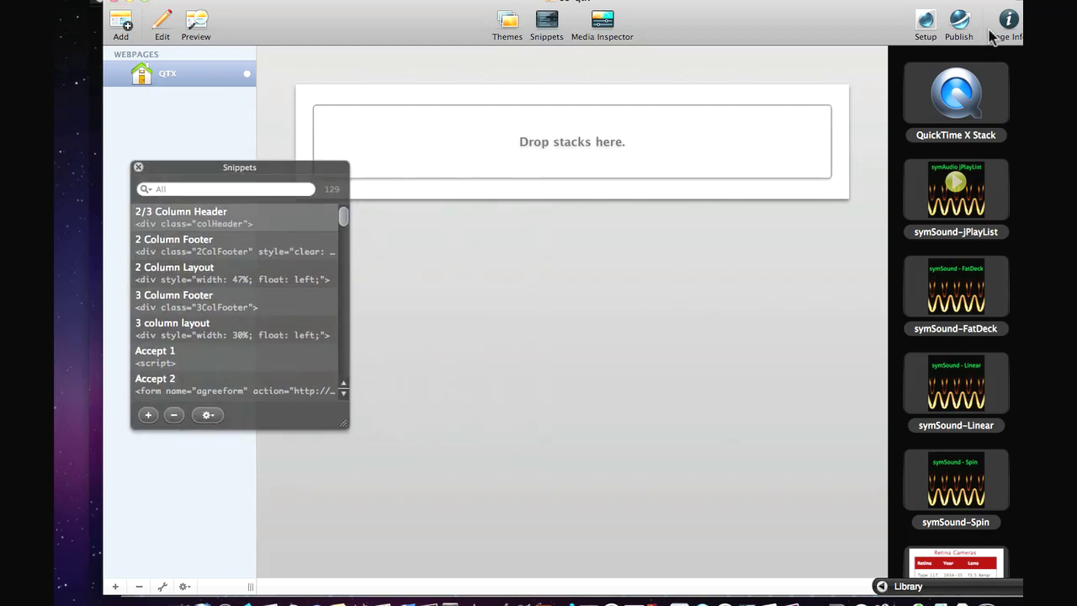
pyautogui.click(1006, 22)
pyautogui.click(715, 246)
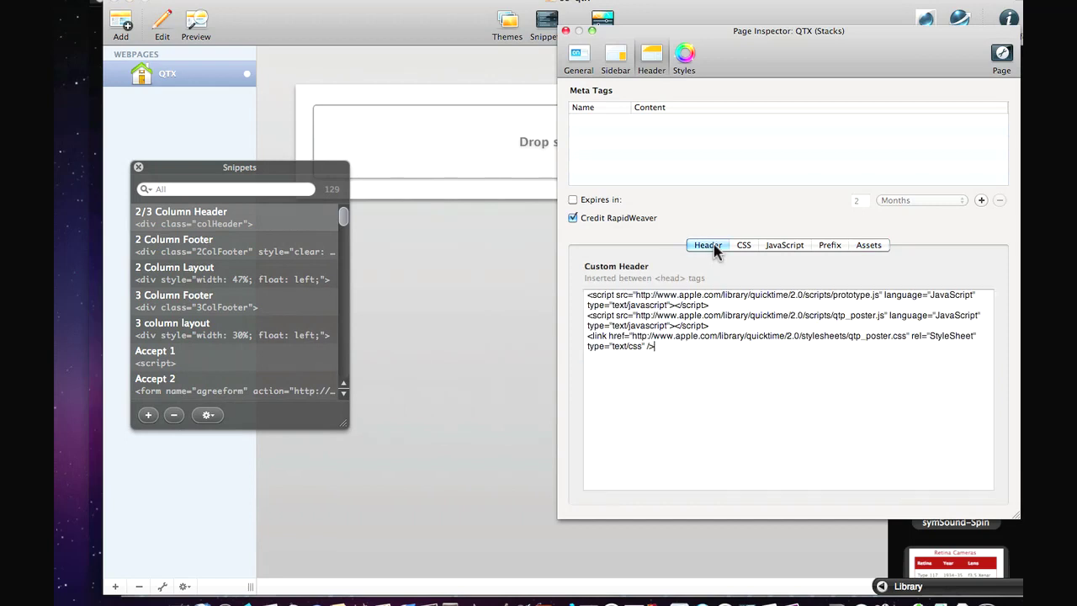
pyautogui.press('super+a')
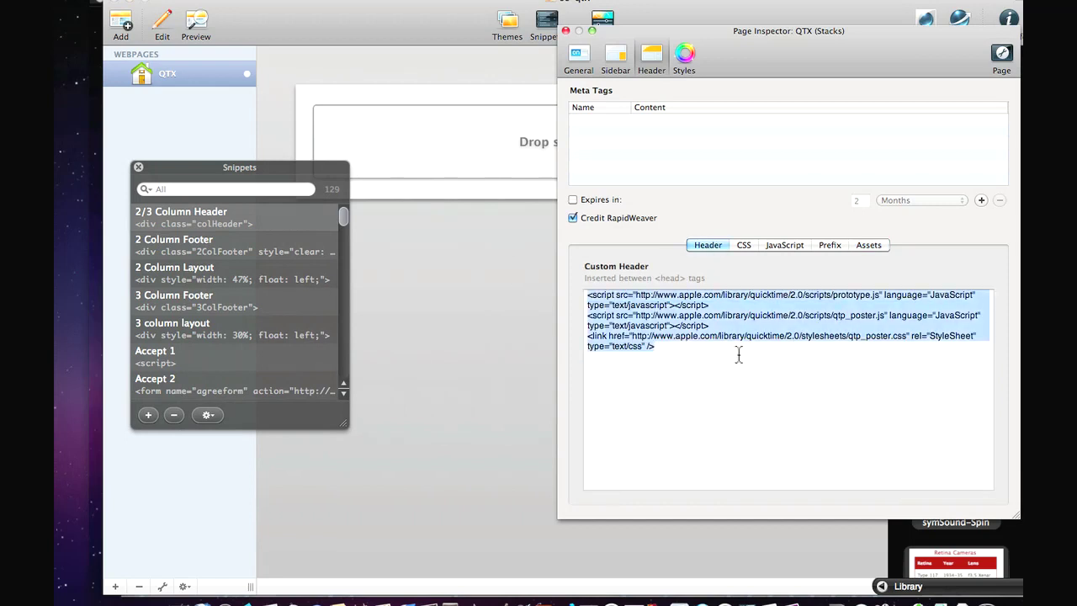
pyautogui.press('BackSpace')
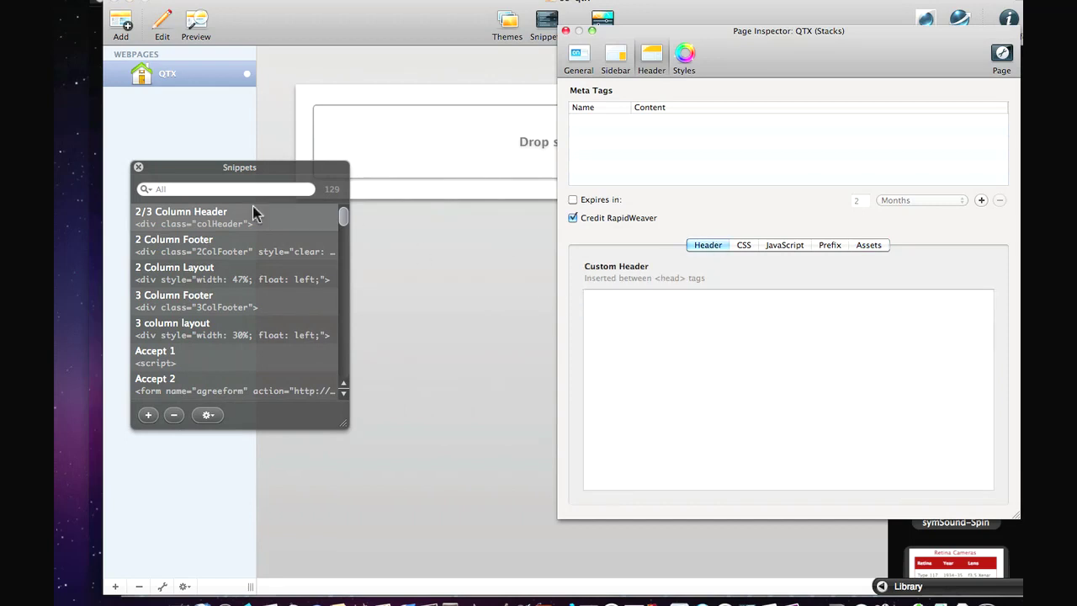
# - Search snippets for 'quick' and drop QuickTime-Header Scripts into the custom header, closing the inspector
pyautogui.click(212, 189)
pyautogui.write('quick')
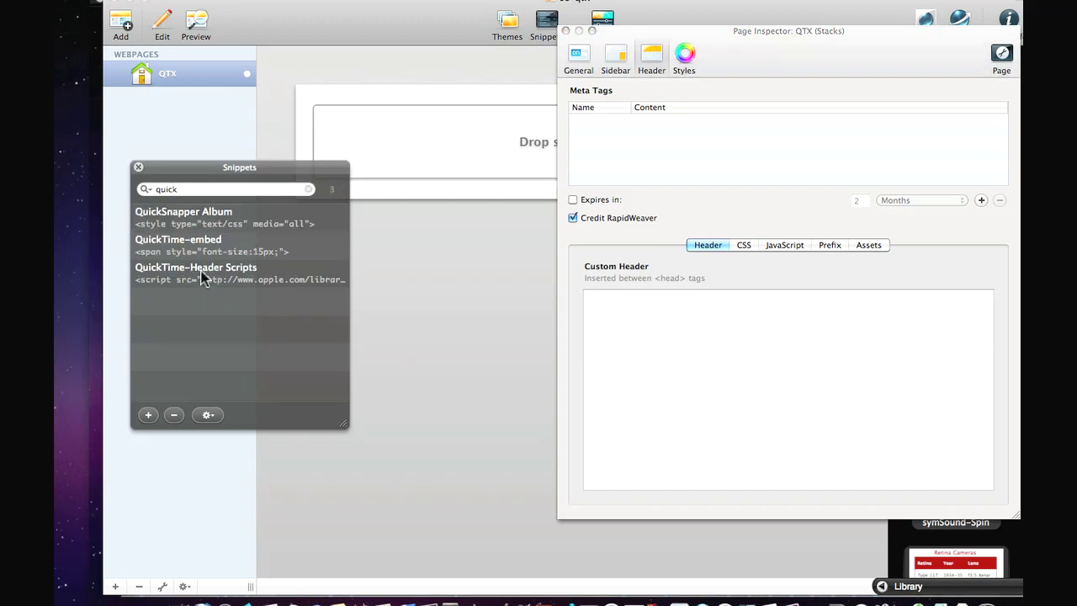
pyautogui.moveTo(201, 278); pyautogui.dragTo(860, 443)
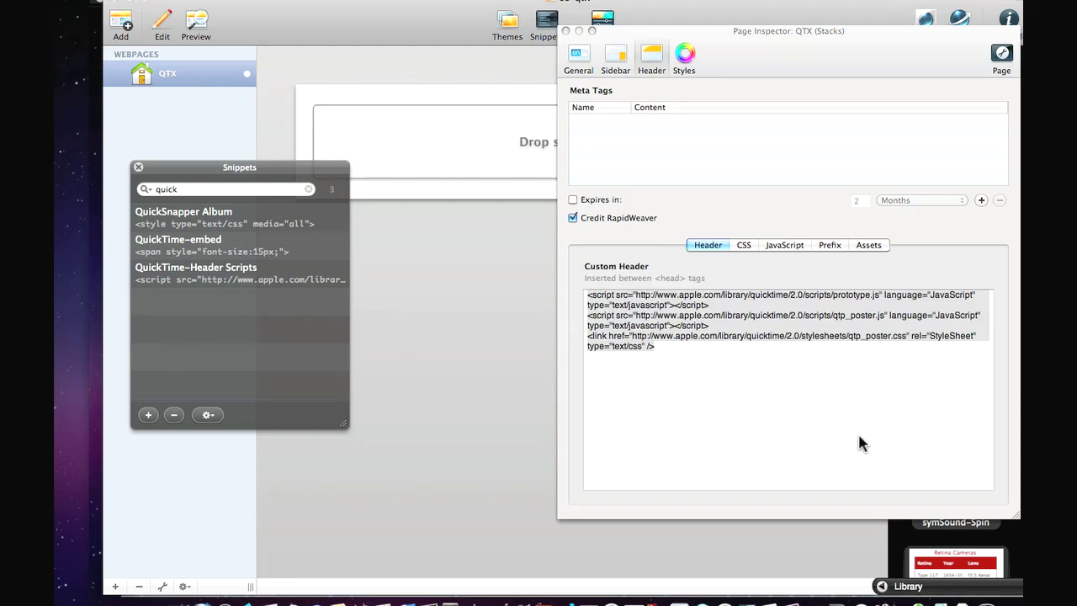
pyautogui.click(565, 31)
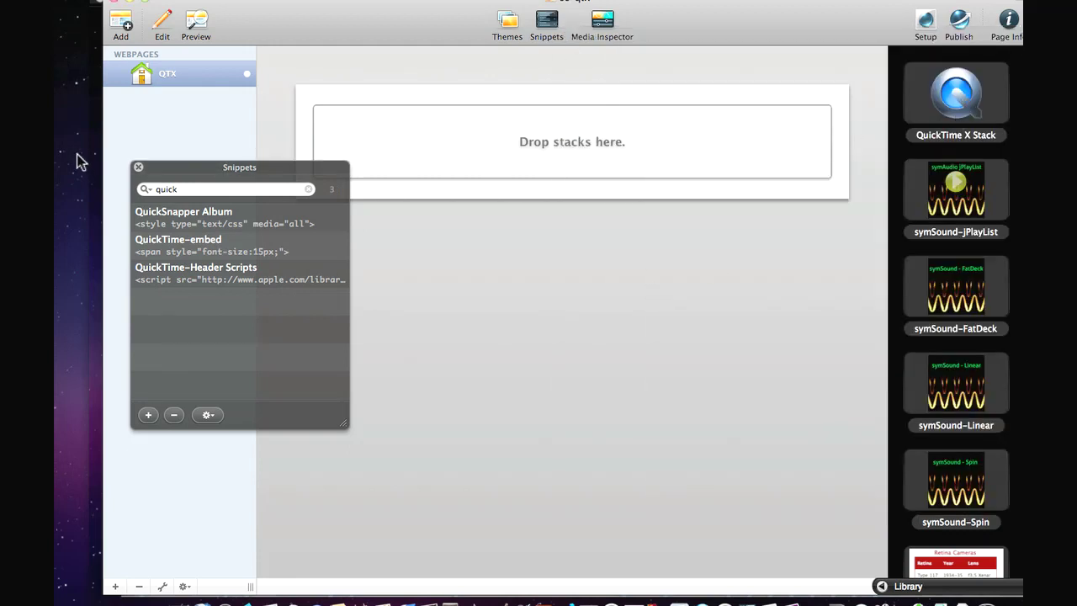
# - Close Snippets, drag a QuickTime X Stack onto the Drop stacks here area, and show its settings
pyautogui.click(138, 166)
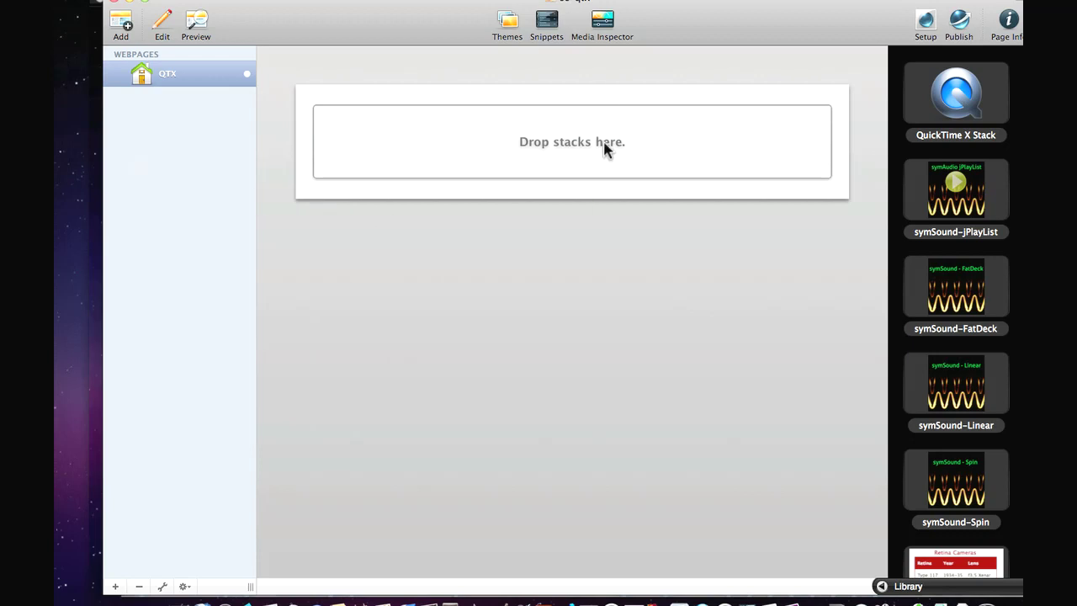
pyautogui.moveTo(951, 108); pyautogui.dragTo(577, 152)
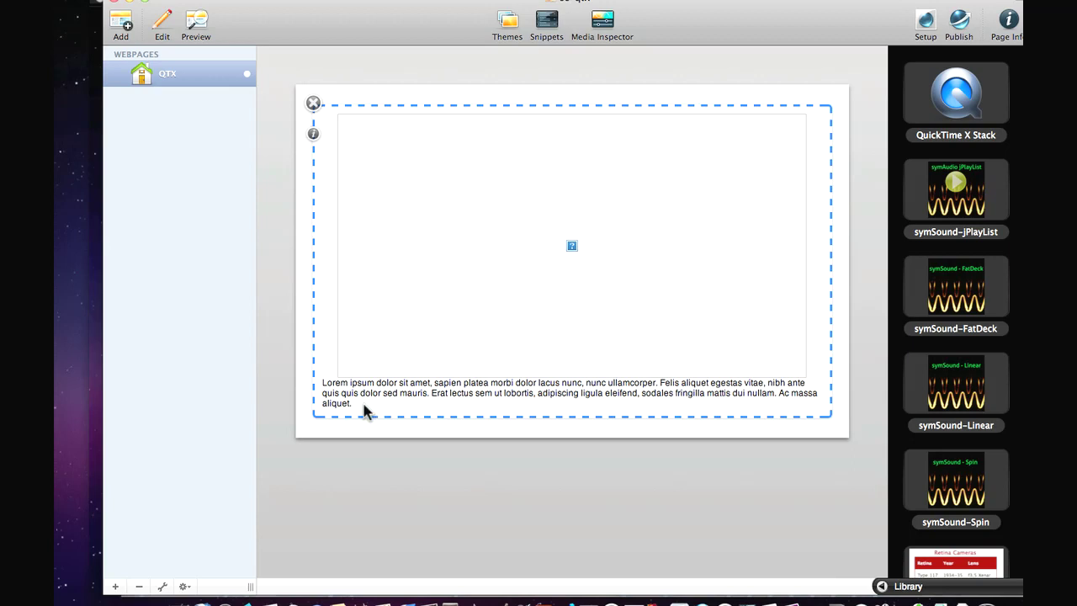
pyautogui.click(313, 133)
pyautogui.moveTo(224, 127); pyautogui.dragTo(384, 62)
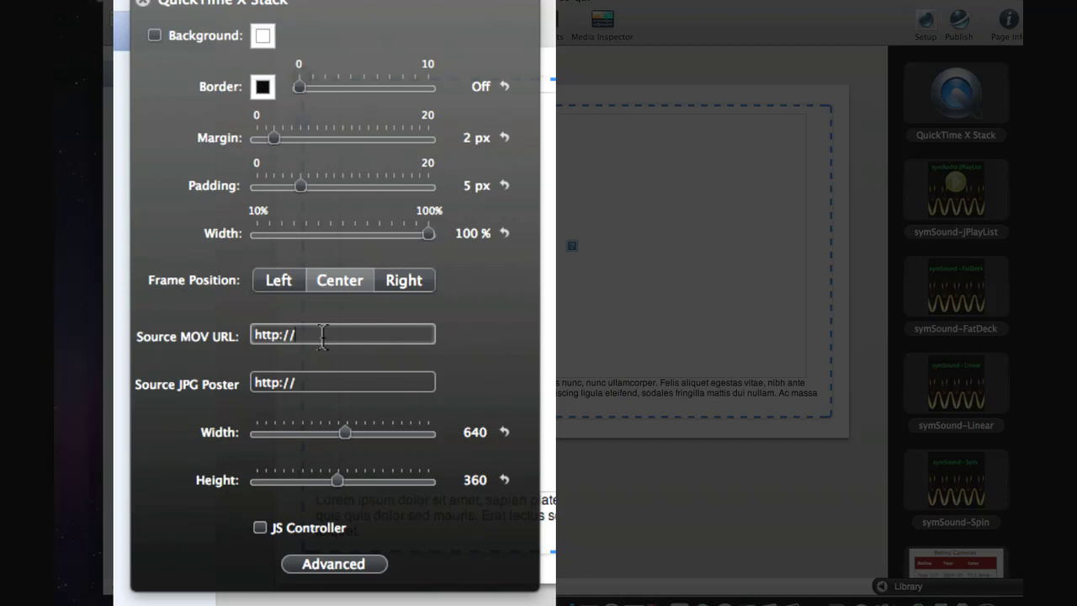
pyautogui.tripleClick(322, 335)
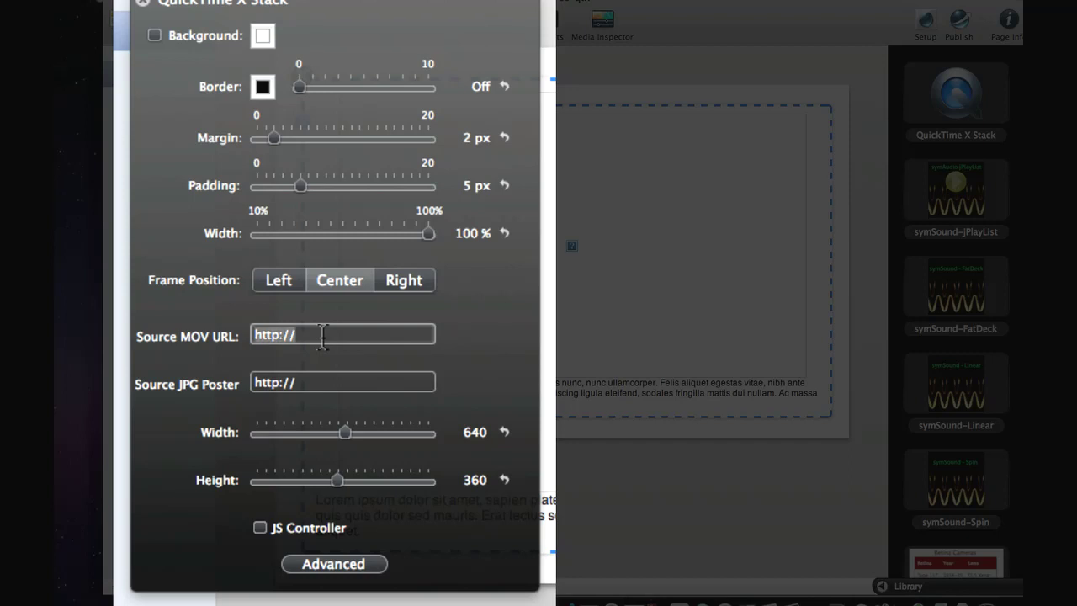
pyautogui.click(1007, 22)
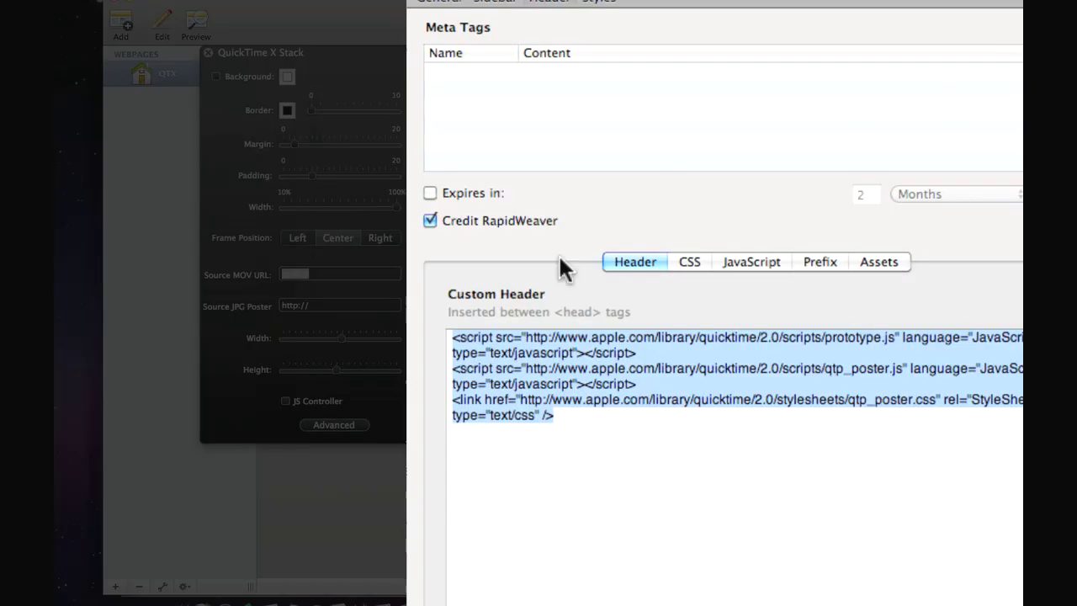
# - Link the qtxdemo.mov page asset as the stack's Source MOV URL
pyautogui.click(875, 261)
pyautogui.click(640, 410)
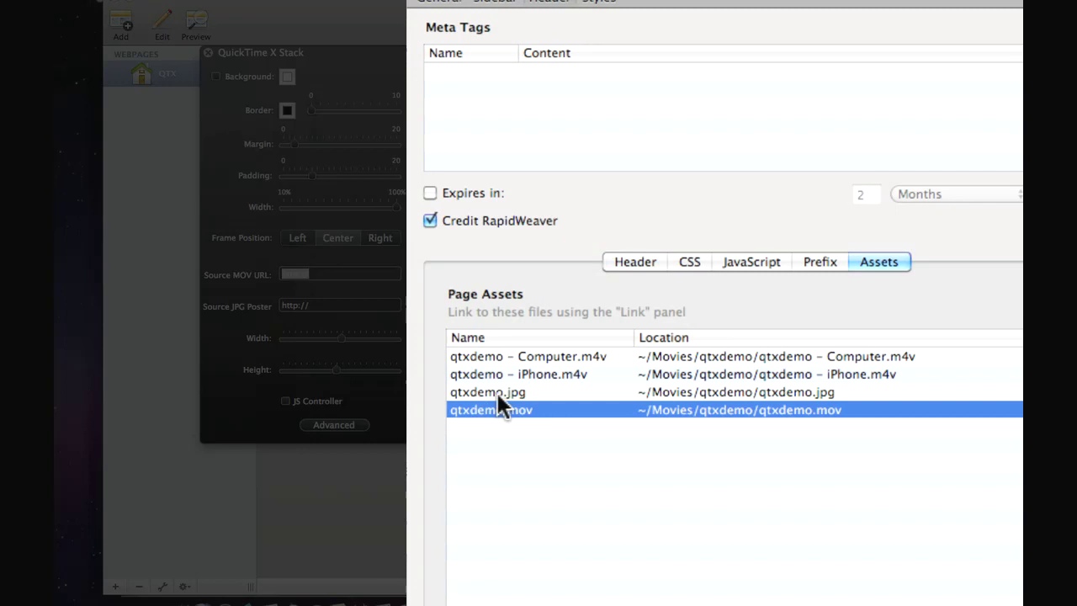
pyautogui.moveTo(328, 275); pyautogui.dragTo(325, 274)
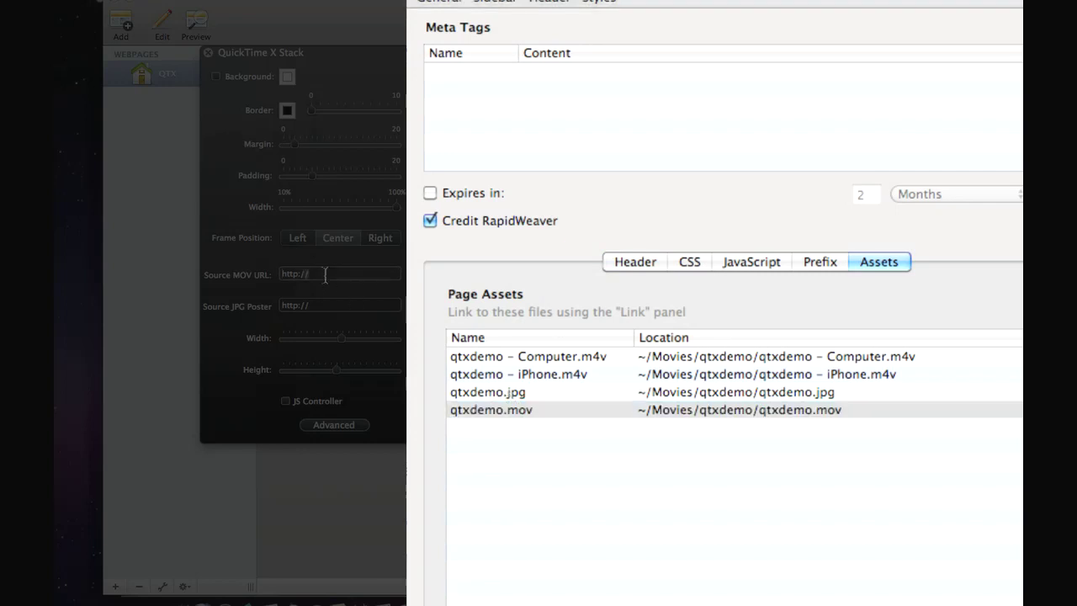
pyautogui.click(325, 274)
pyautogui.write('%')
pyautogui.write('ssets')
pyautogui.write('/qt')
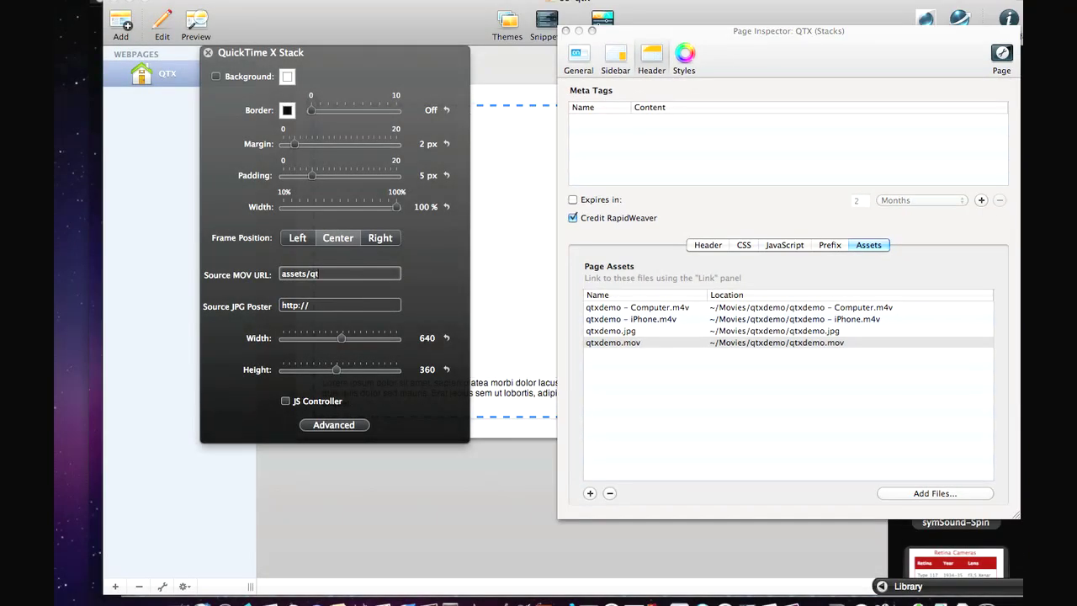
pyautogui.write('de')
pyautogui.write('mo.mov')
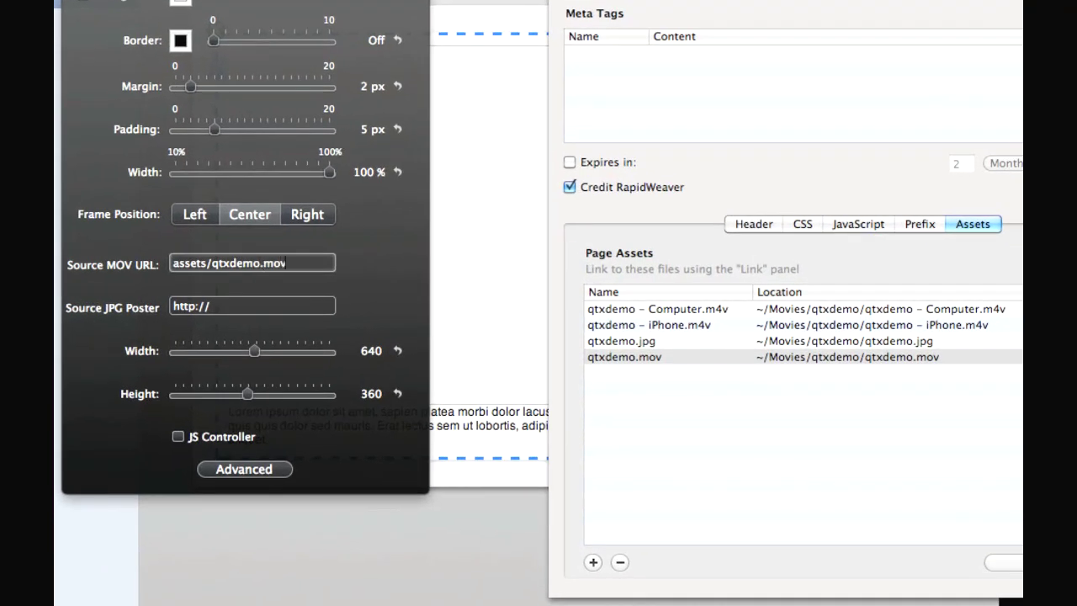
# - Set the Source JPG Poster to assets/qtxdemo.jpg and close the stack settings
pyautogui.click(232, 310)
pyautogui.press('super+a')
pyautogui.write('assets/qtxdemo.jpg')
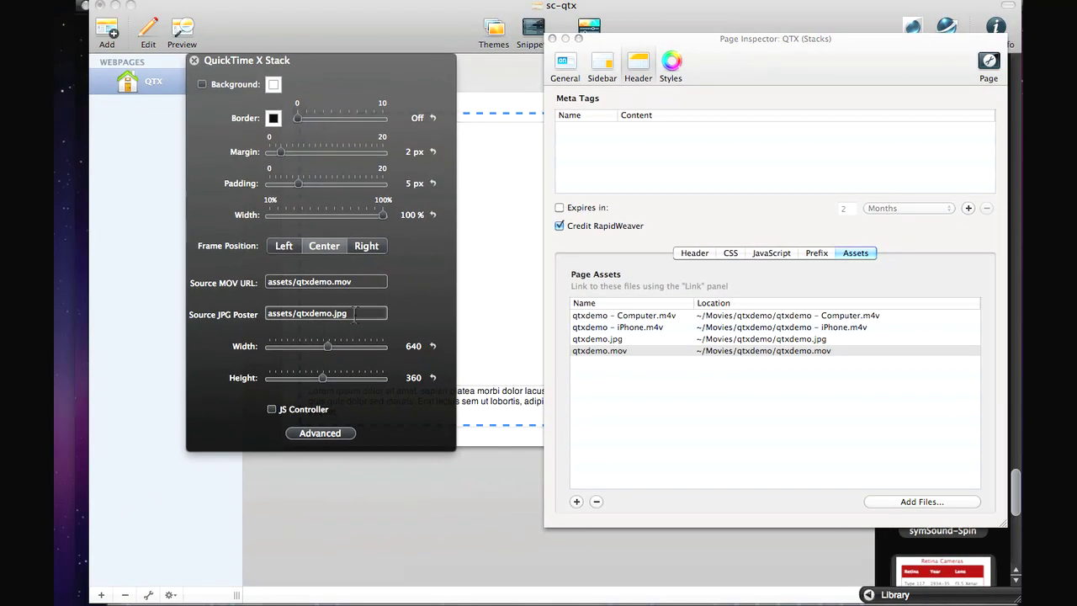
pyautogui.click(193, 61)
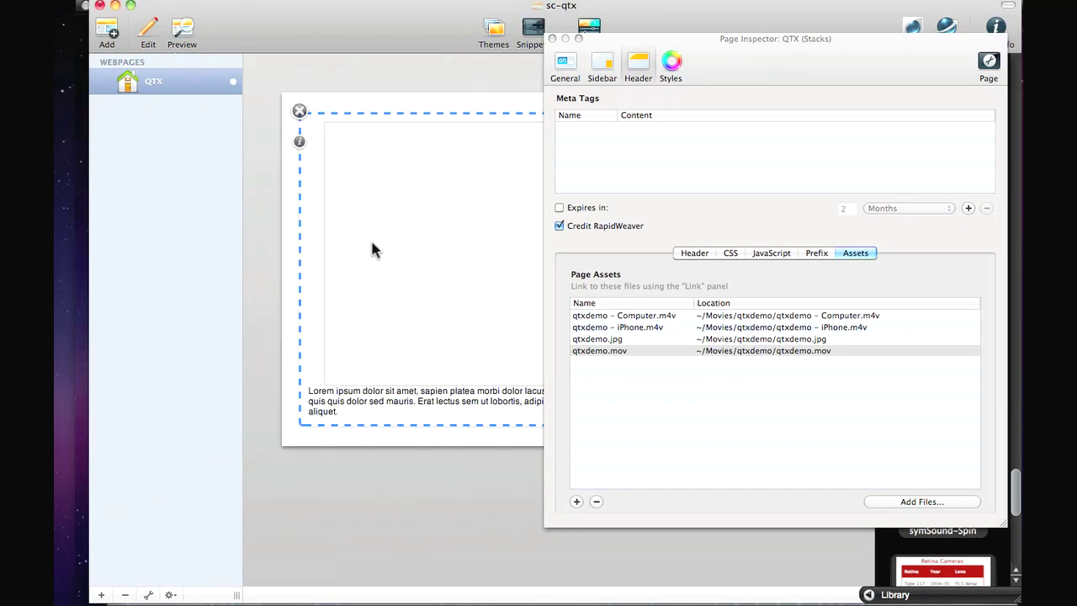
# - Close the page inspector, preview the page down to the movie poster, then return to editing
pyautogui.click(552, 39)
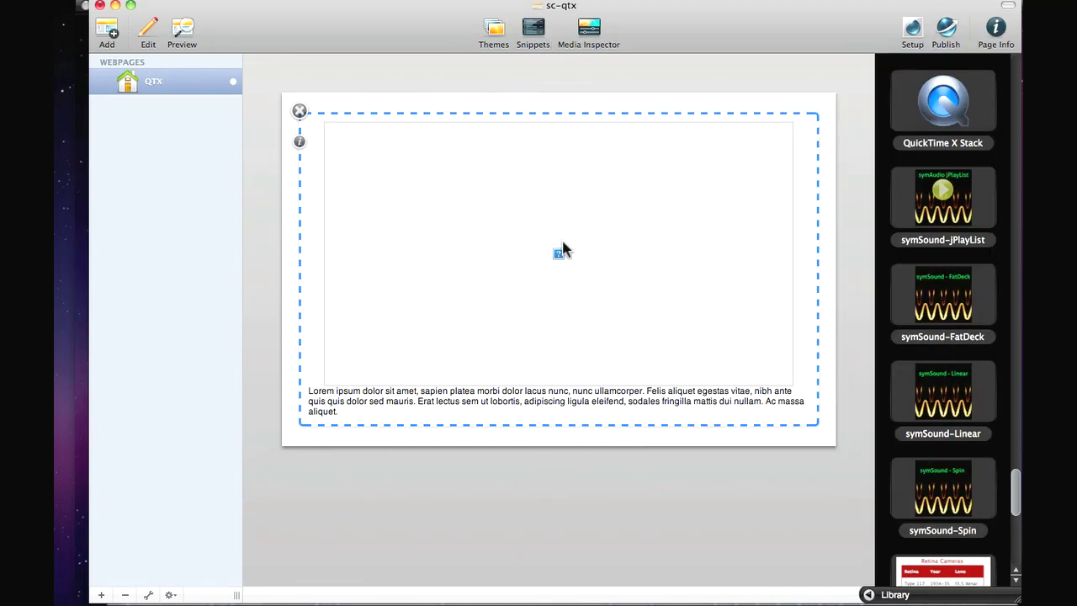
pyautogui.click(182, 32)
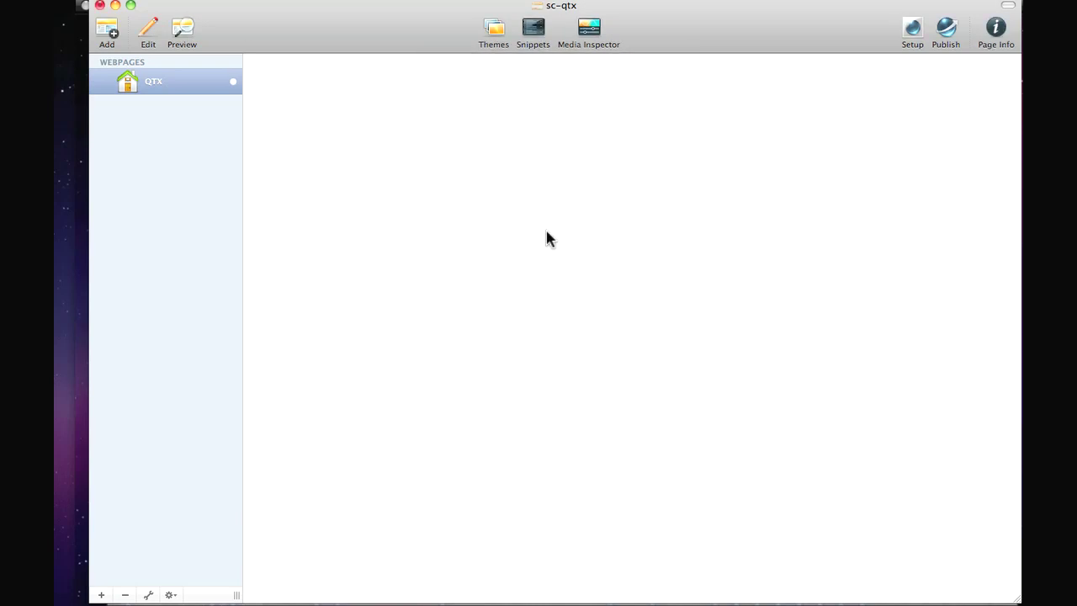
pyautogui.scroll(-4, 667, 285)
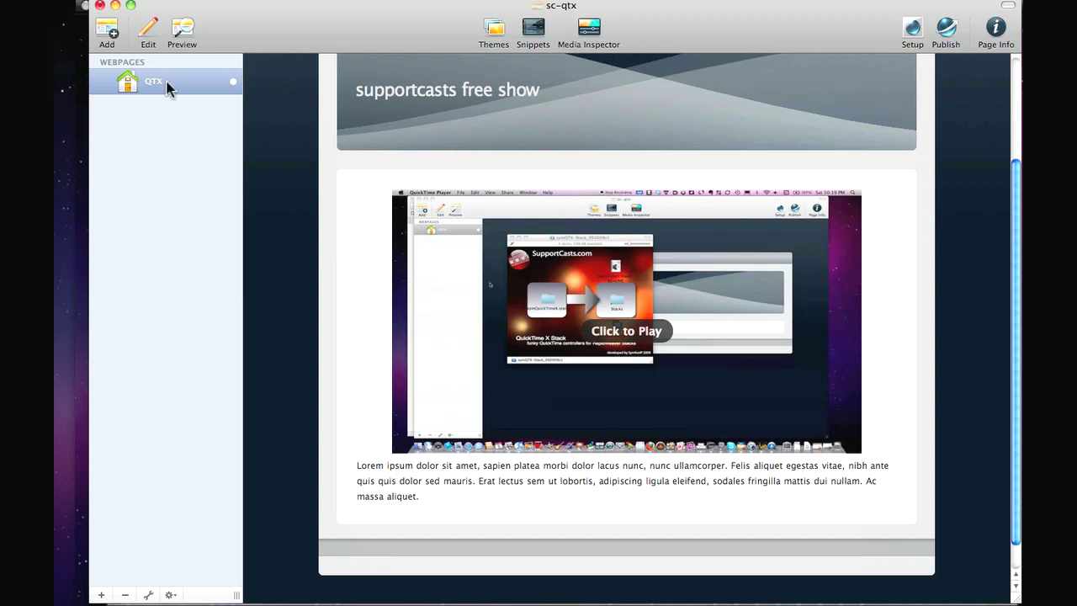
pyautogui.click(160, 27)
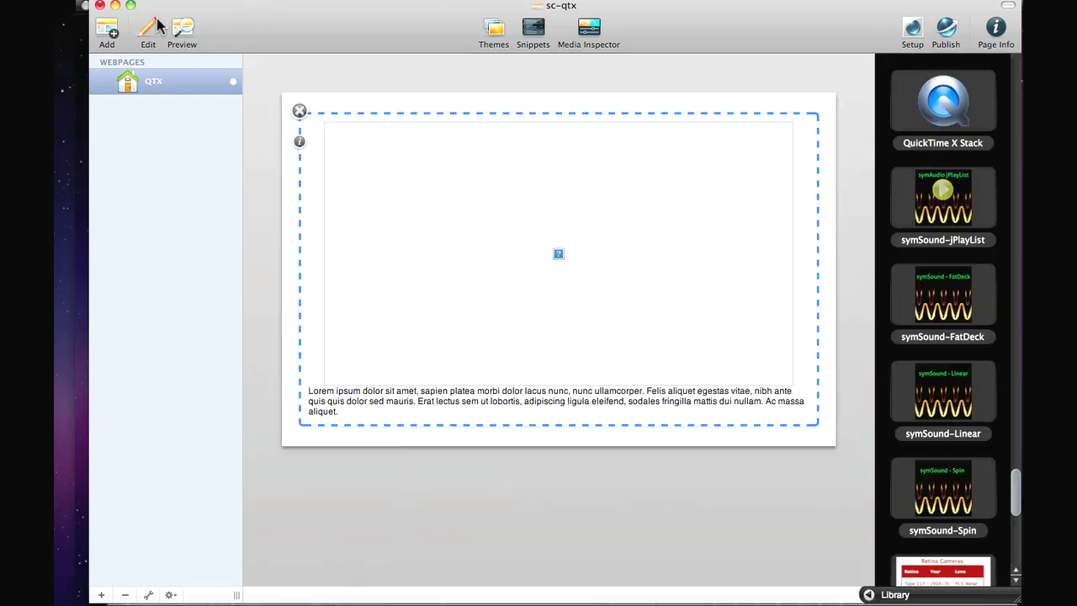
# - Resize the QuickTime X movie to 461 × 243 and preview the page
pyautogui.click(299, 142)
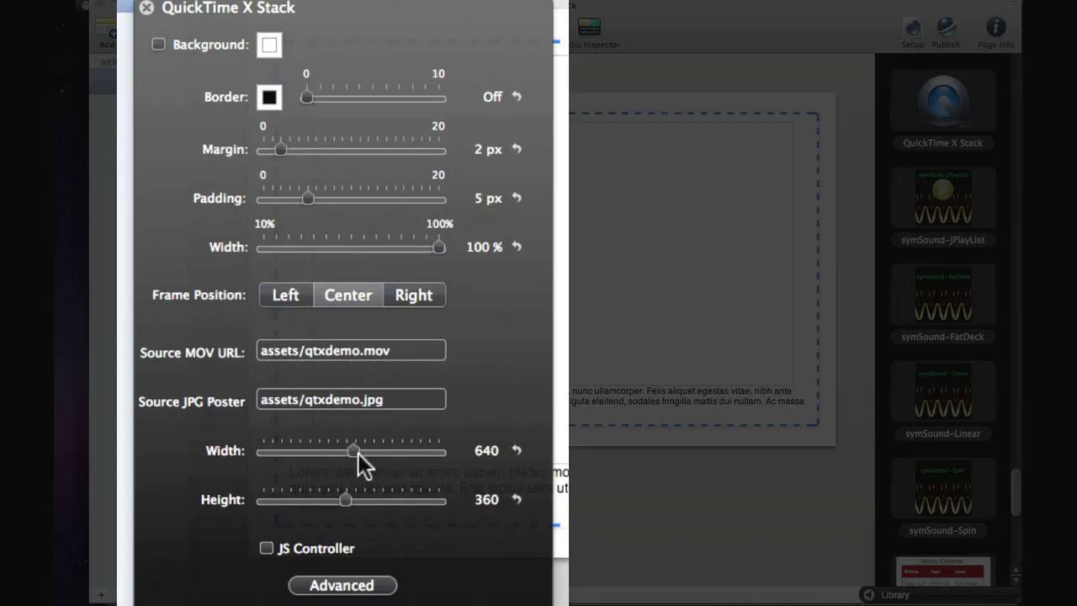
pyautogui.moveTo(349, 451); pyautogui.dragTo(308, 451)
pyautogui.moveTo(334, 505); pyautogui.dragTo(283, 501)
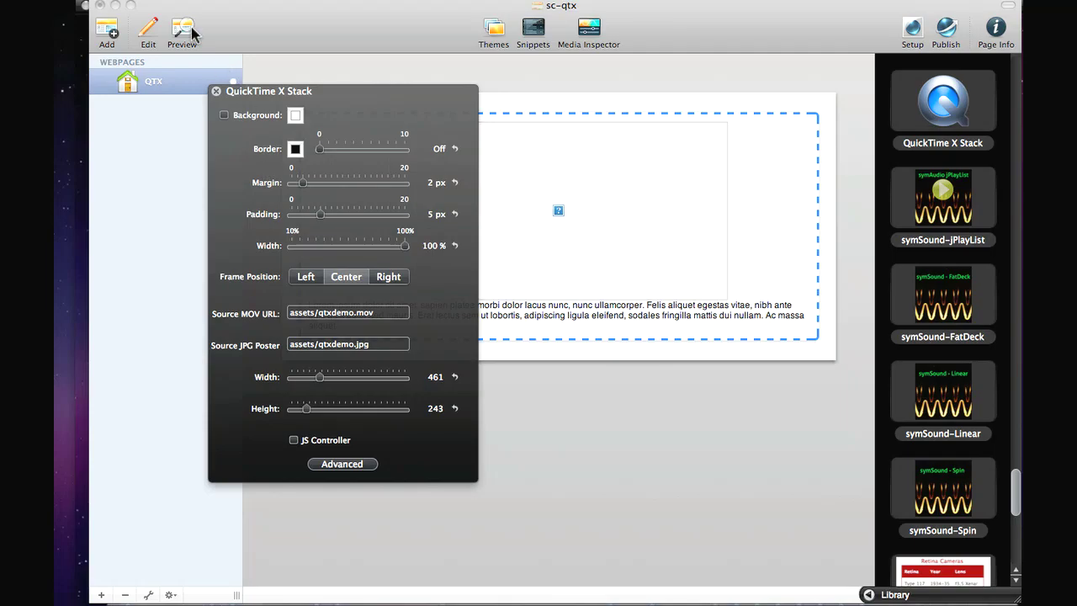
pyautogui.click(193, 34)
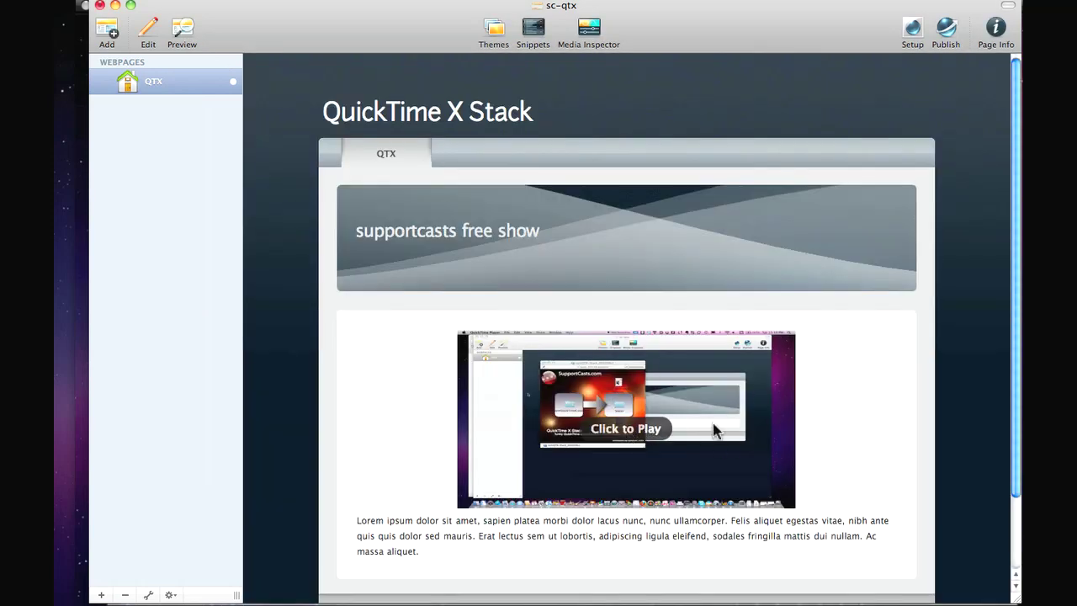
# - Back in edit mode, reset the movie width to 640 and height to 360
pyautogui.click(150, 34)
pyautogui.click(300, 143)
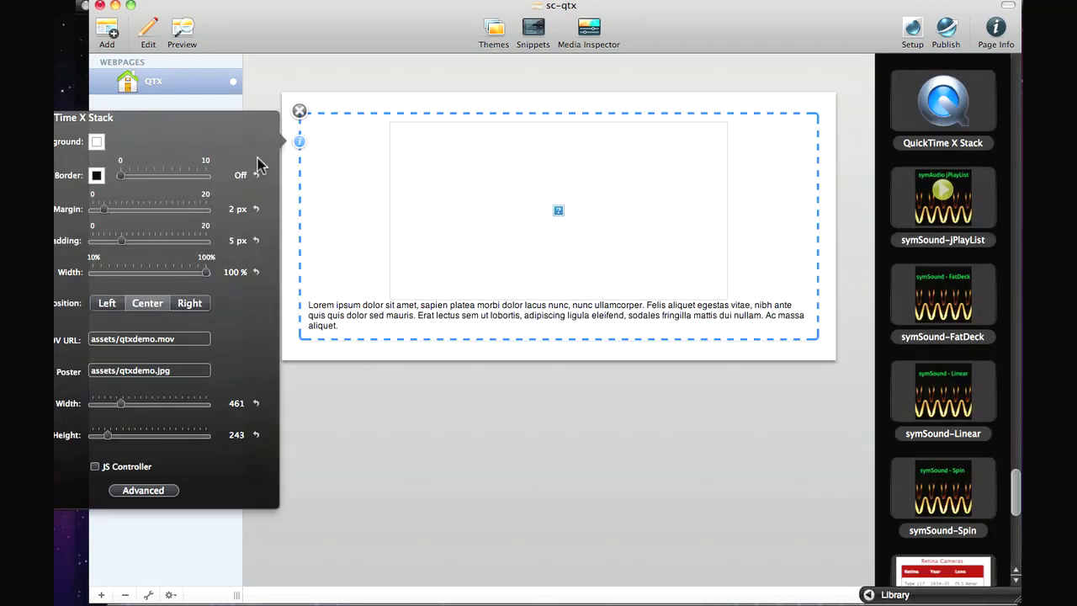
pyautogui.click(332, 394)
pyautogui.click(332, 426)
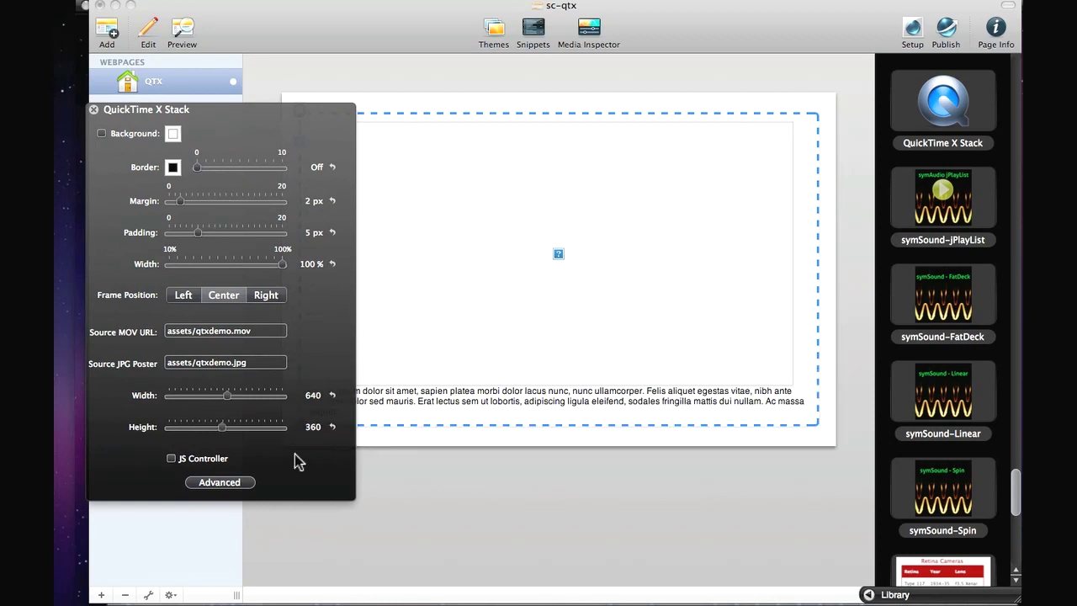
# - Preview the page, play and pause the qtxdemo movie, then return to editing
pyautogui.click(178, 34)
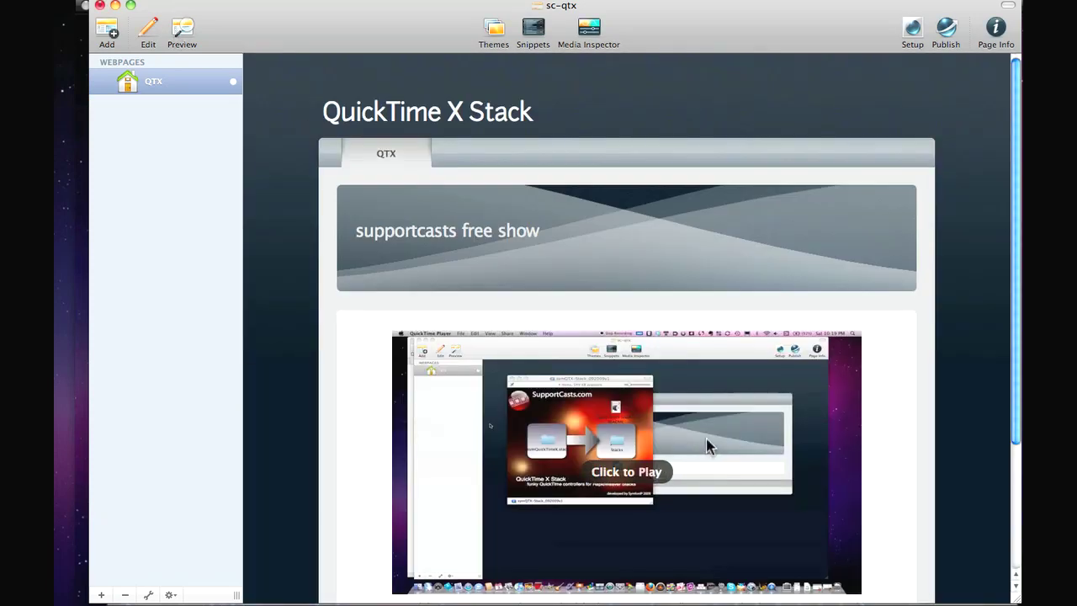
pyautogui.scroll(-5, 706, 438)
pyautogui.click(614, 304)
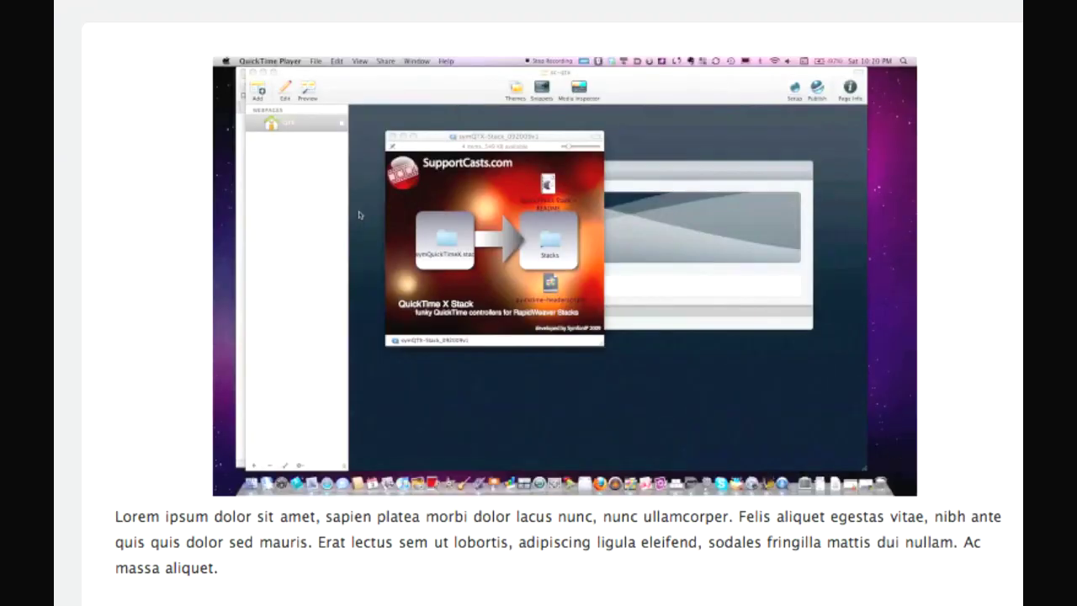
pyautogui.moveTo(540, 430)
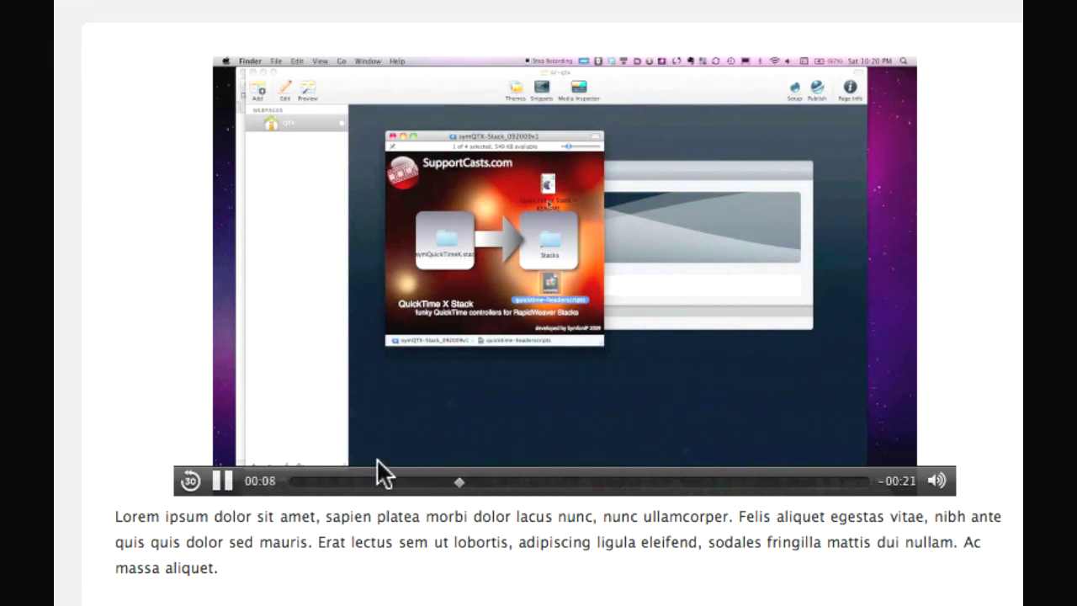
pyautogui.click(221, 481)
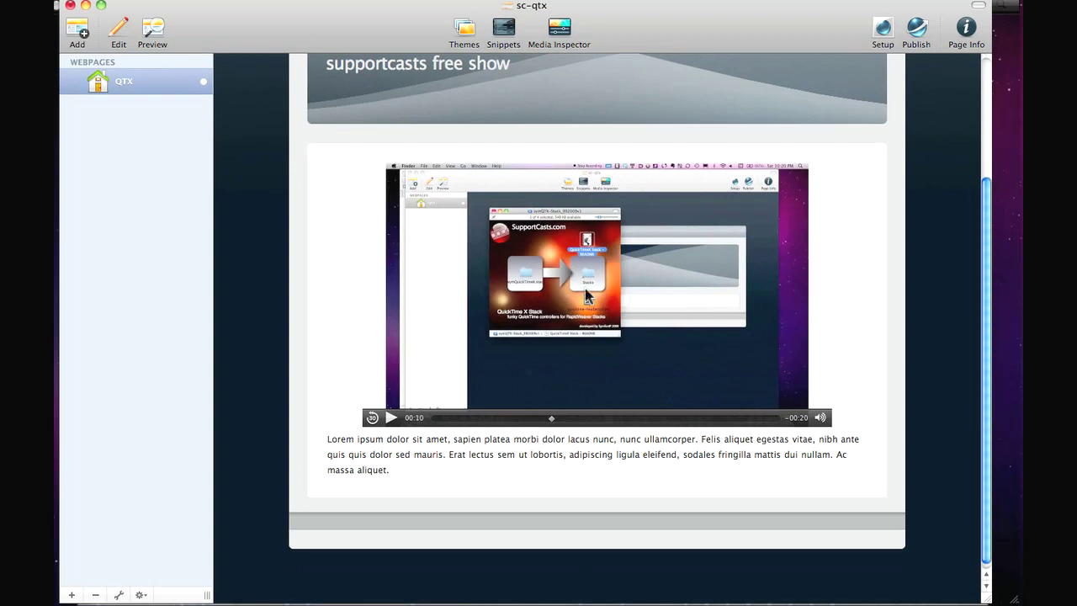
pyautogui.click(119, 32)
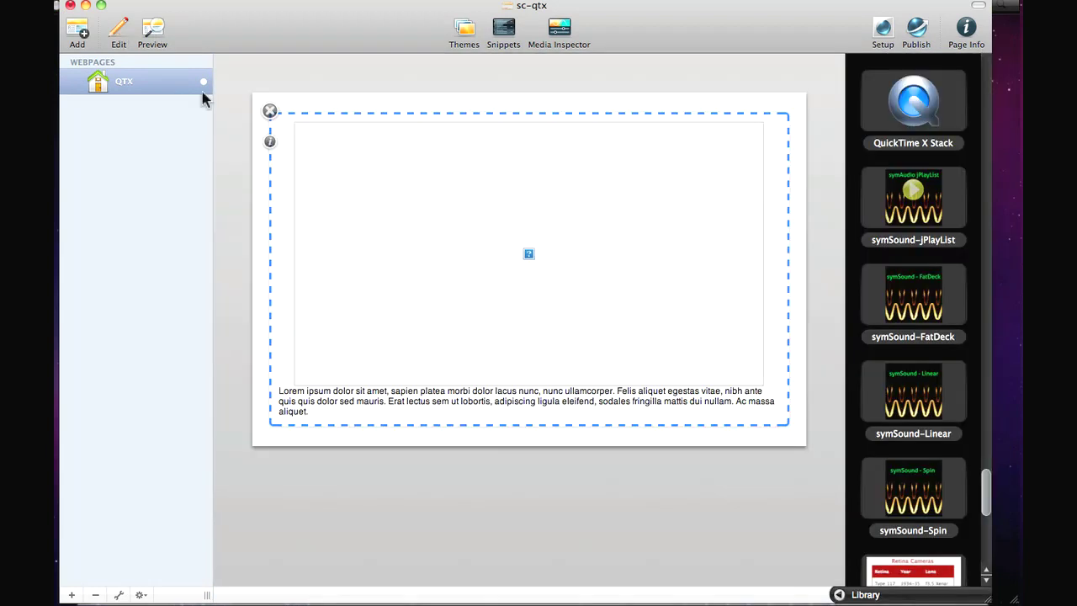
# - Enable JS Controller in the QuickTime X Stack settings and preview the page
pyautogui.click(269, 144)
pyautogui.moveTo(221, 140); pyautogui.dragTo(451, 137)
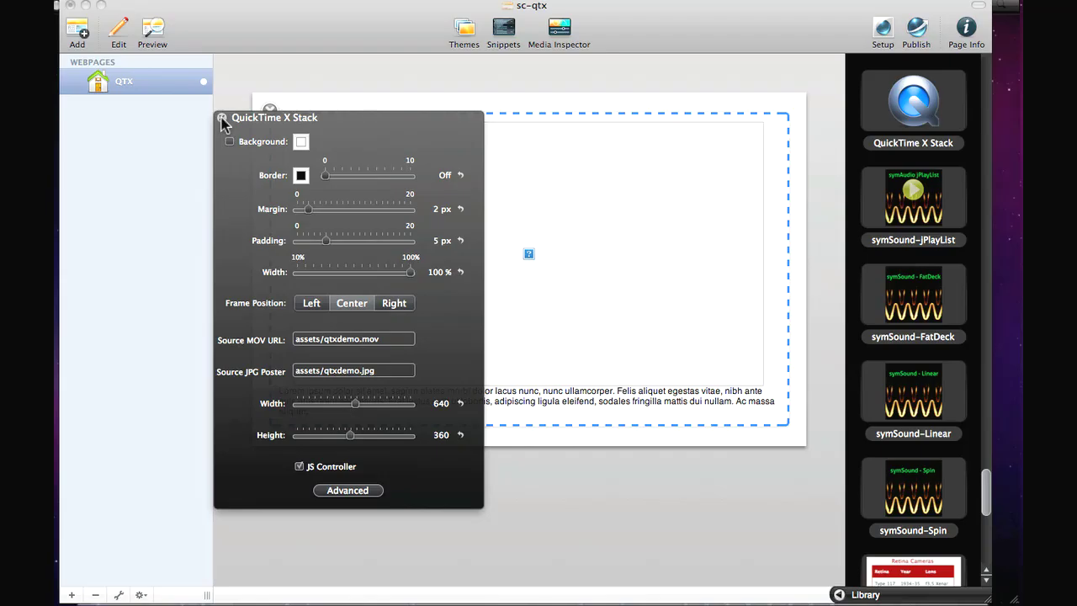
pyautogui.click(220, 118)
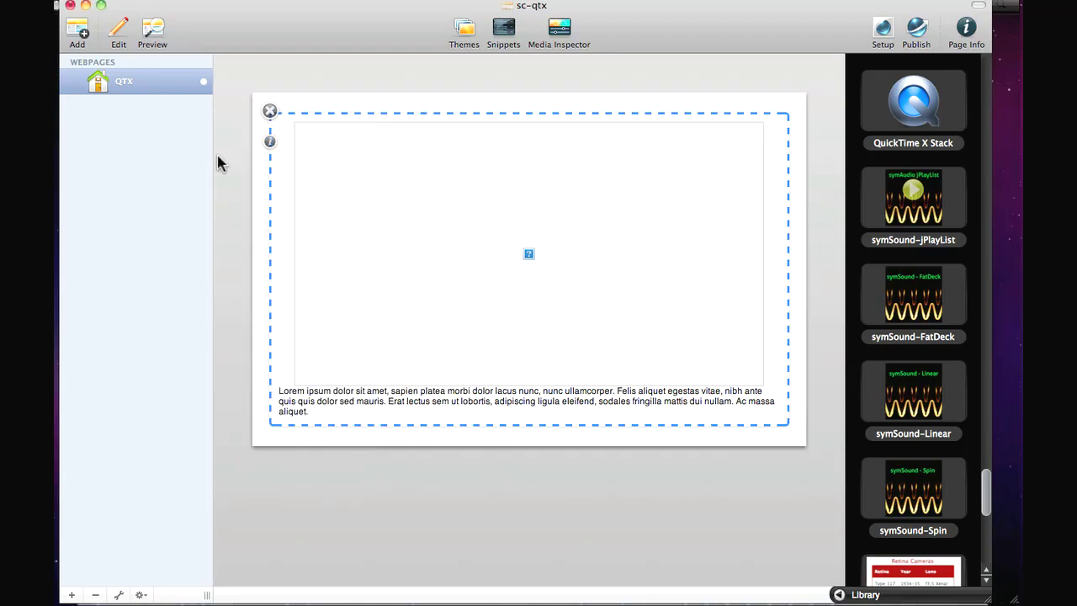
pyautogui.click(155, 32)
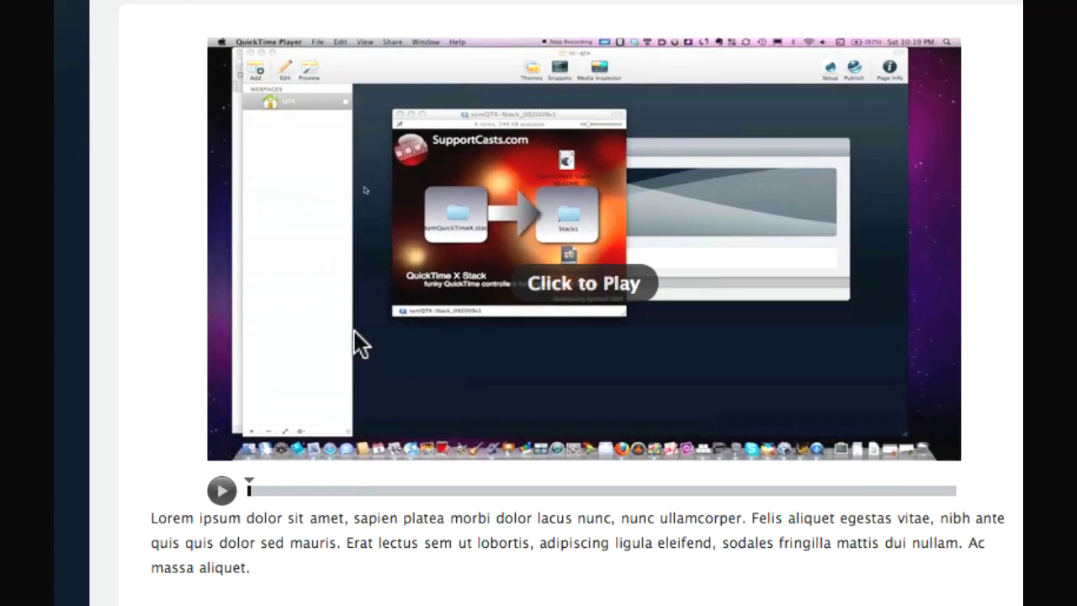
# - Start the qtxdemo movie with the JS controller's play button in the preview
pyautogui.click(228, 496)
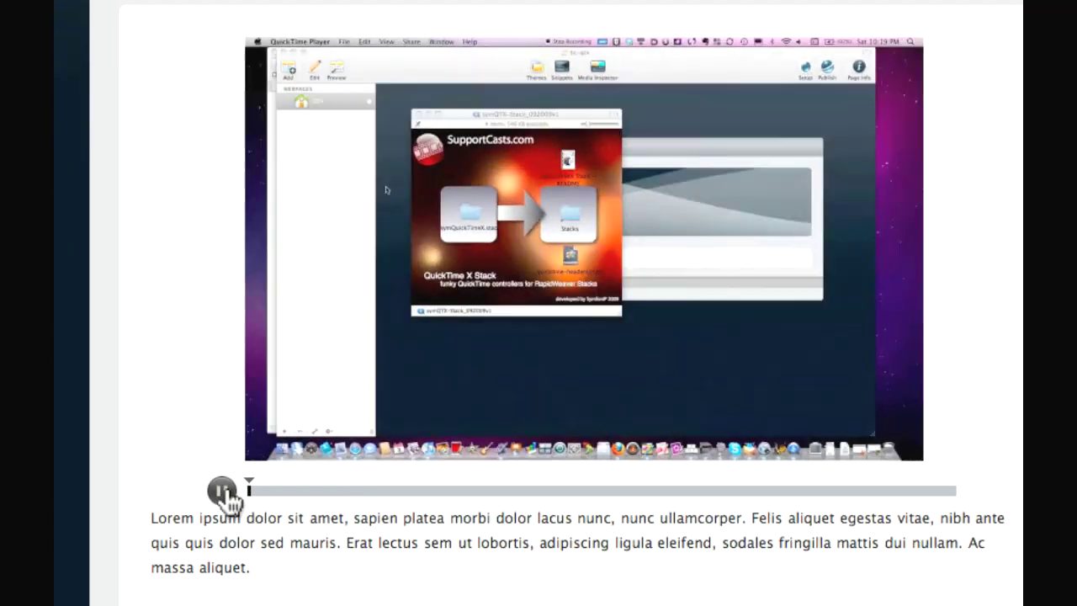